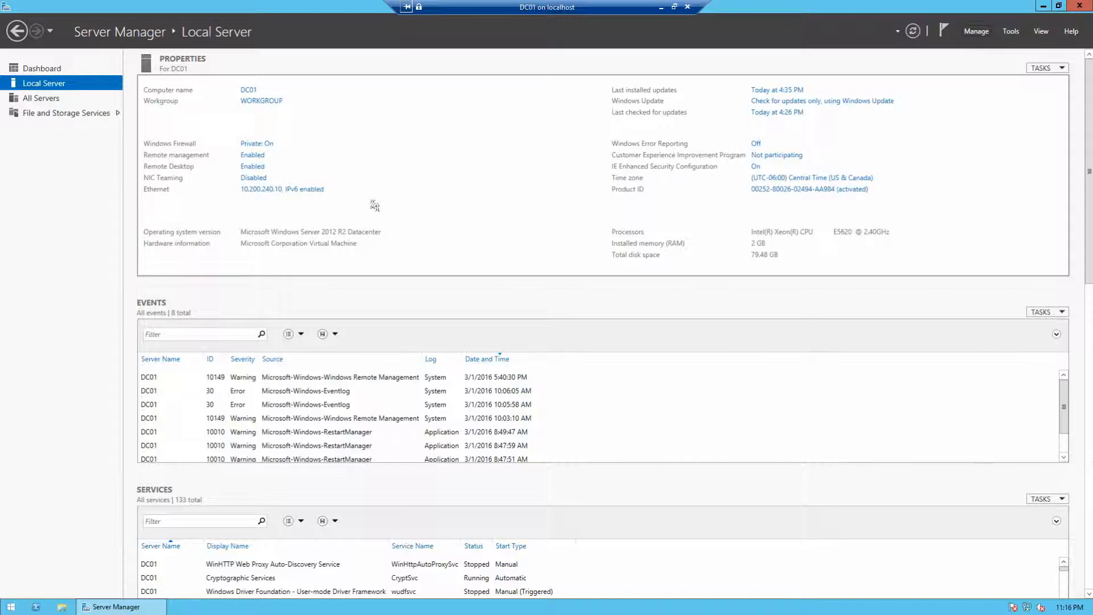
Step: Start the Add Roles and Features wizard as a role-based installation targeting DC01
click(975, 33)
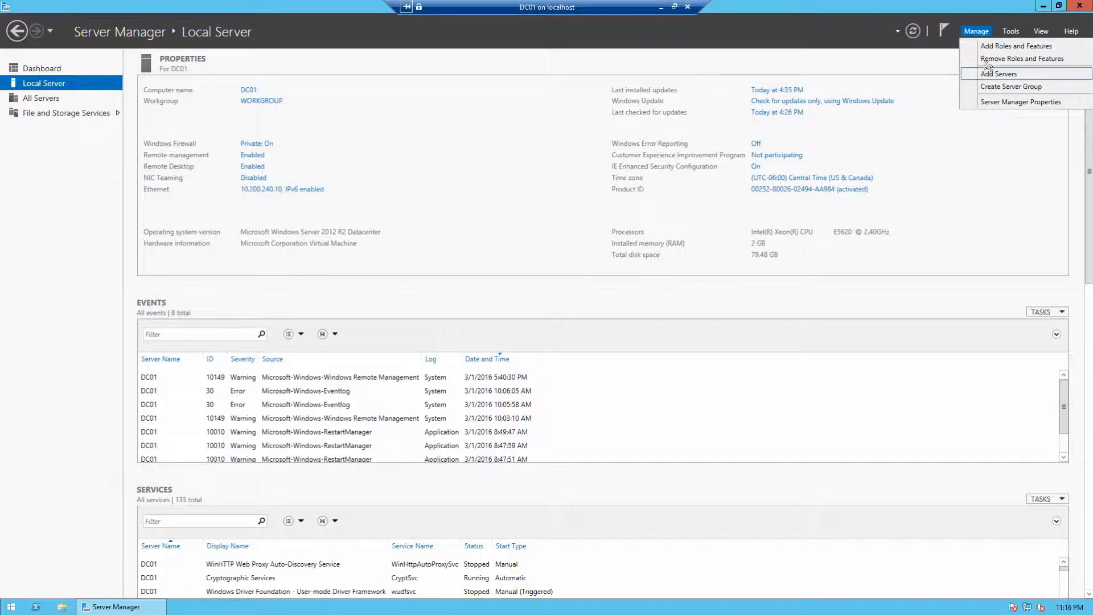
click(991, 46)
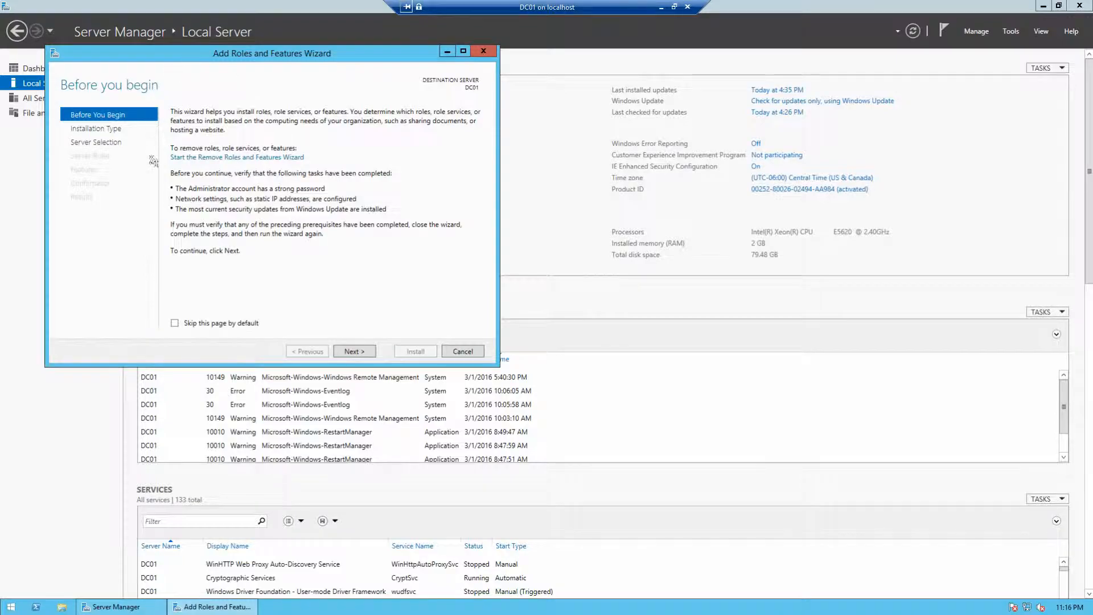
click(354, 351)
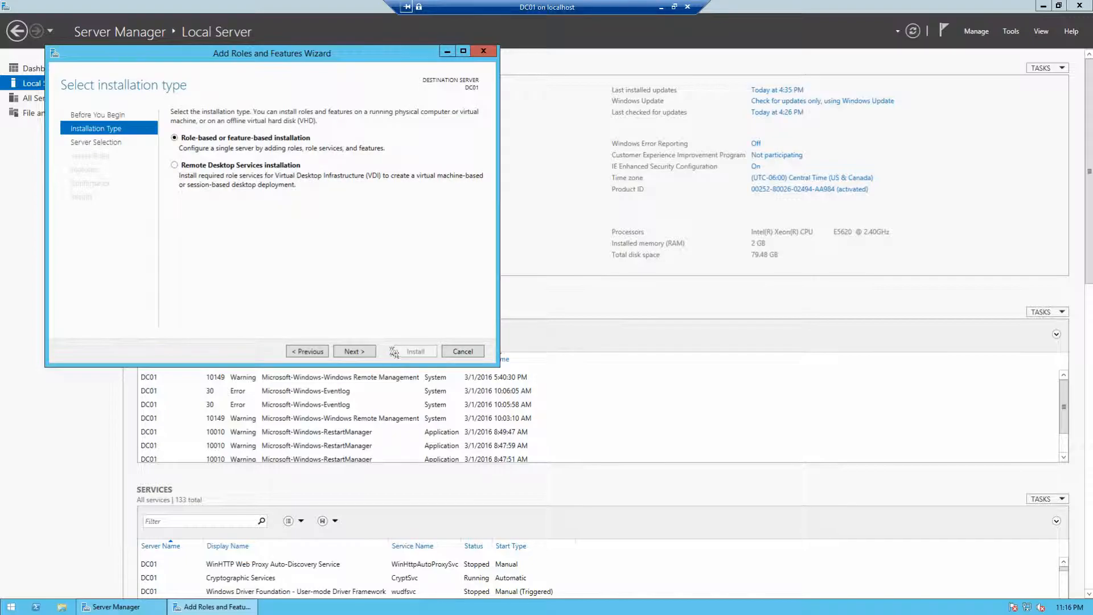
click(371, 352)
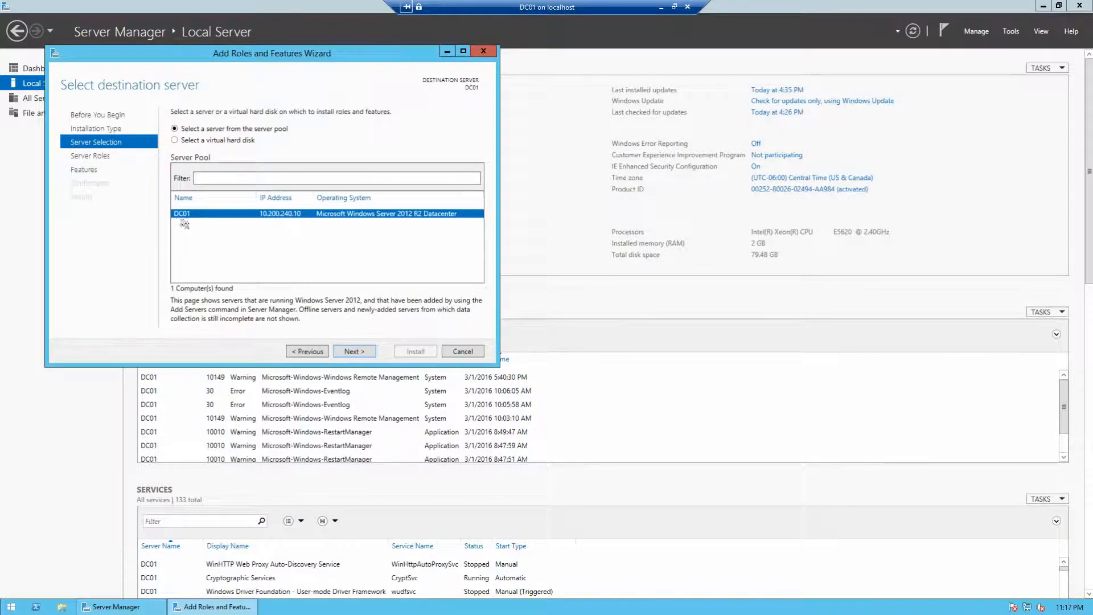
click(355, 352)
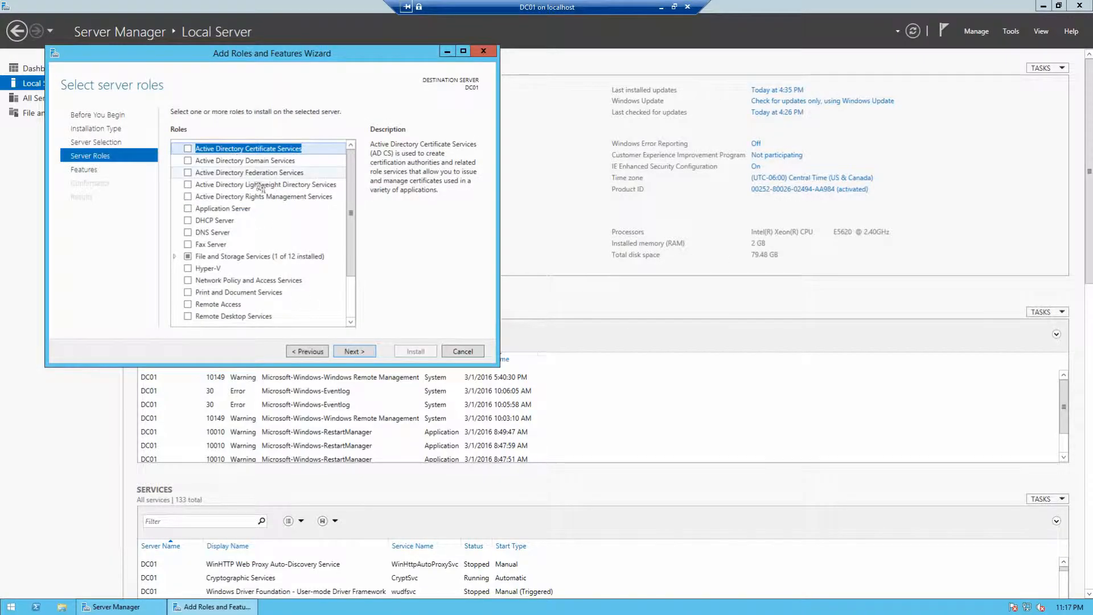
Step: Select the DHCP Server role with its required management tools and advance to Confirmation
scroll(351, 171, down, 2)
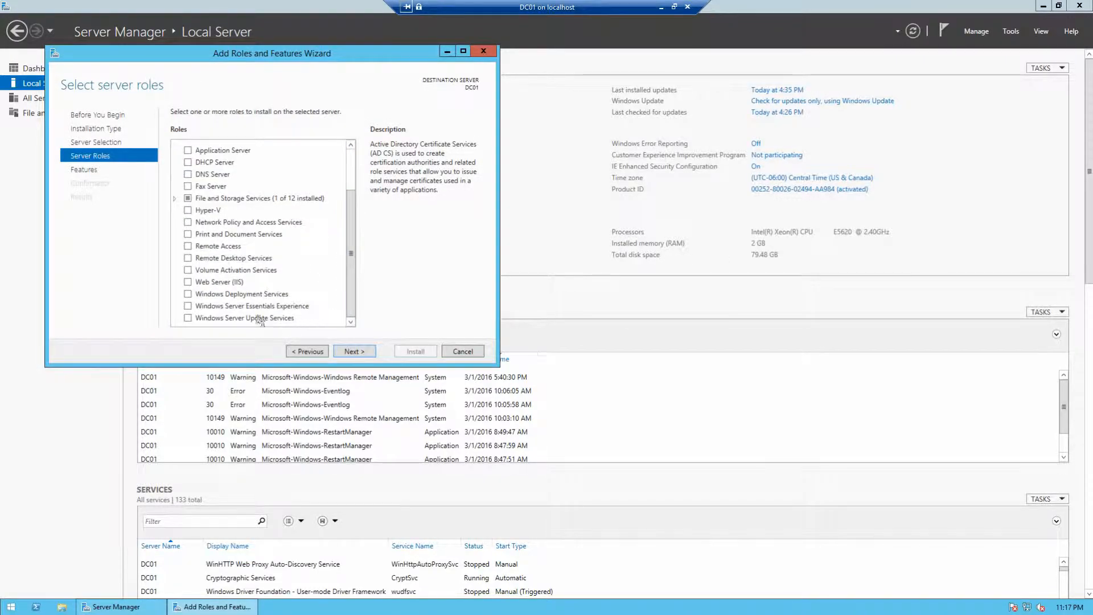
click(190, 164)
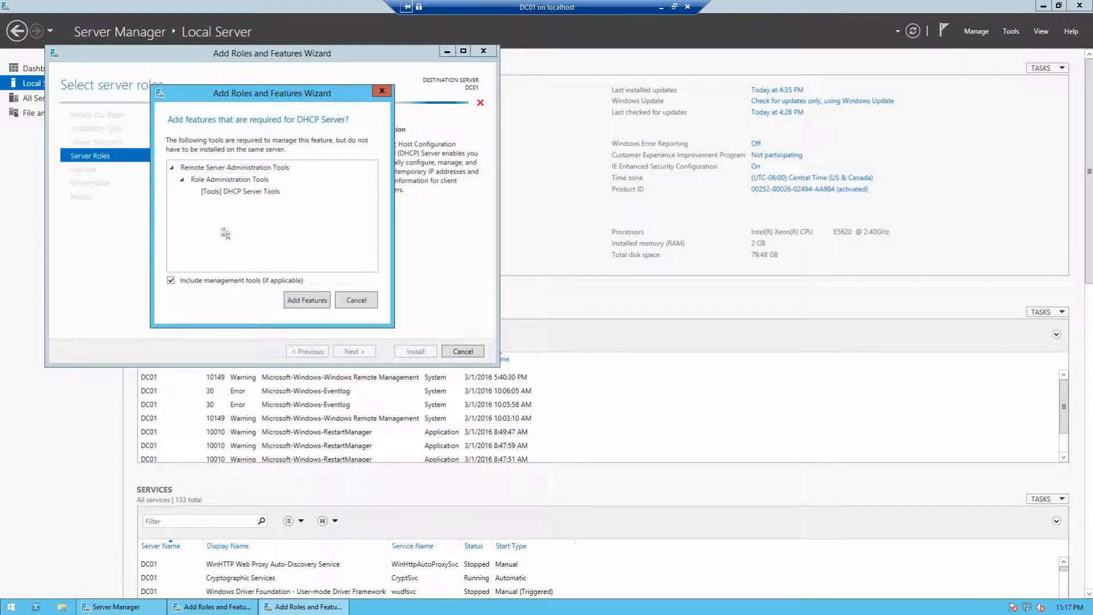
click(296, 308)
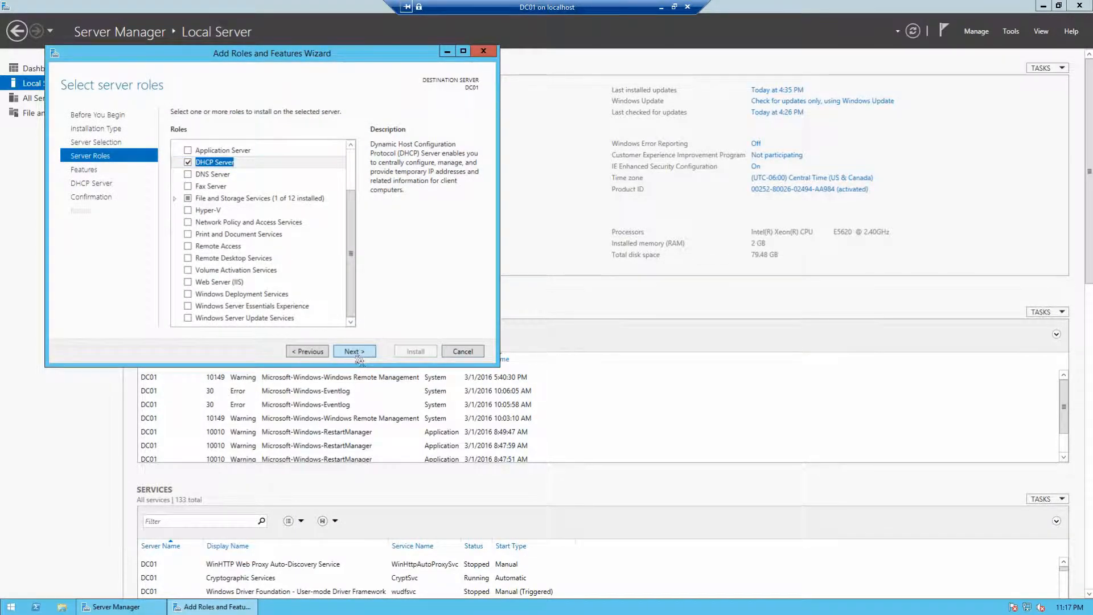
click(360, 352)
click(356, 353)
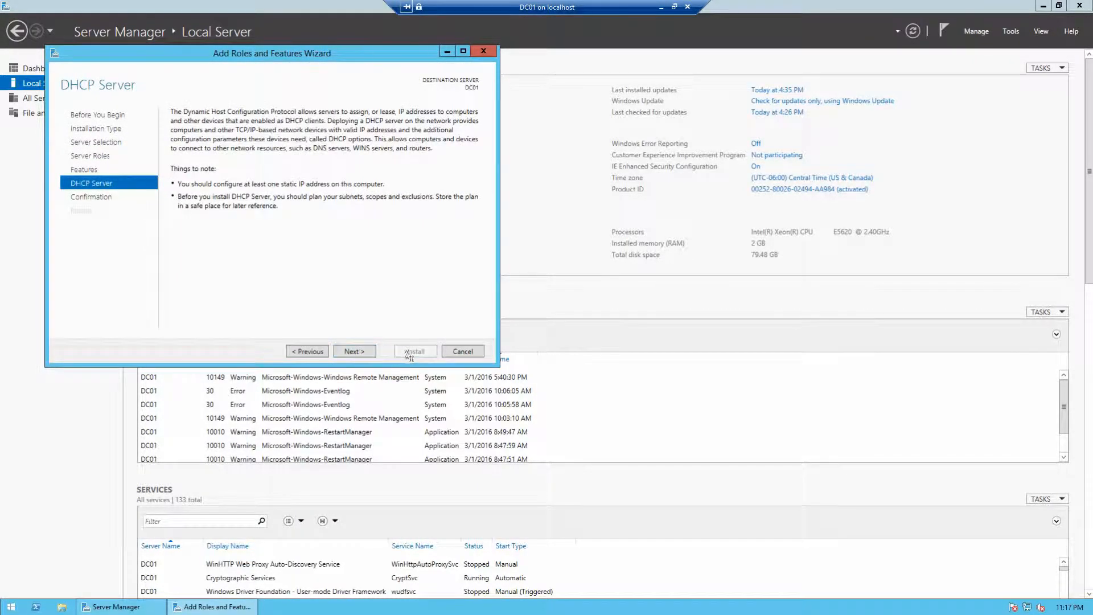
click(354, 353)
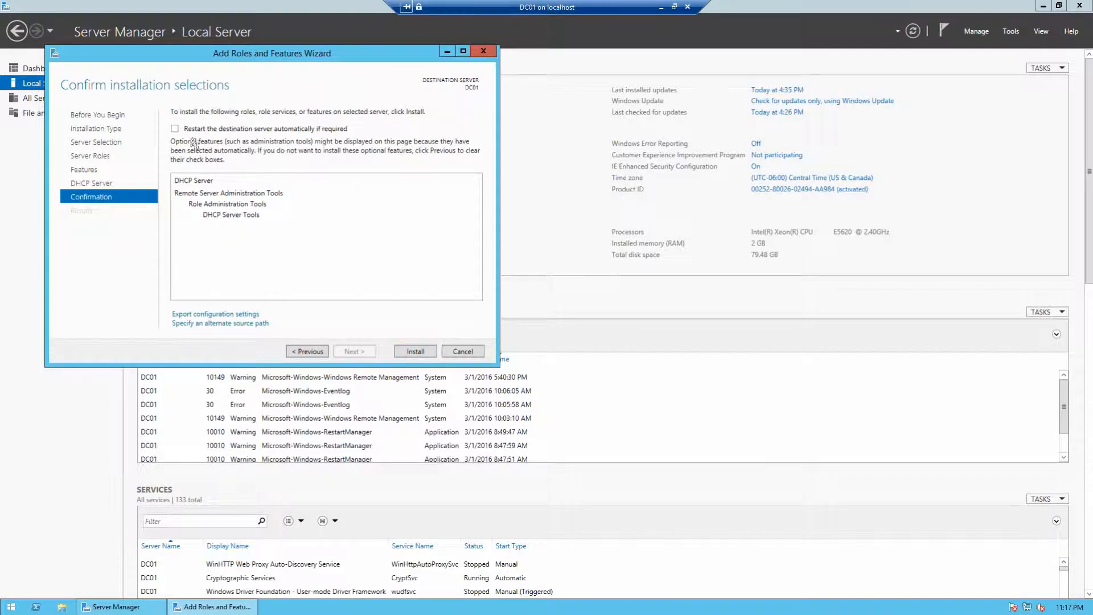
Step: Allow DC01 to restart automatically if required and begin the DHCP Server installation
click(175, 130)
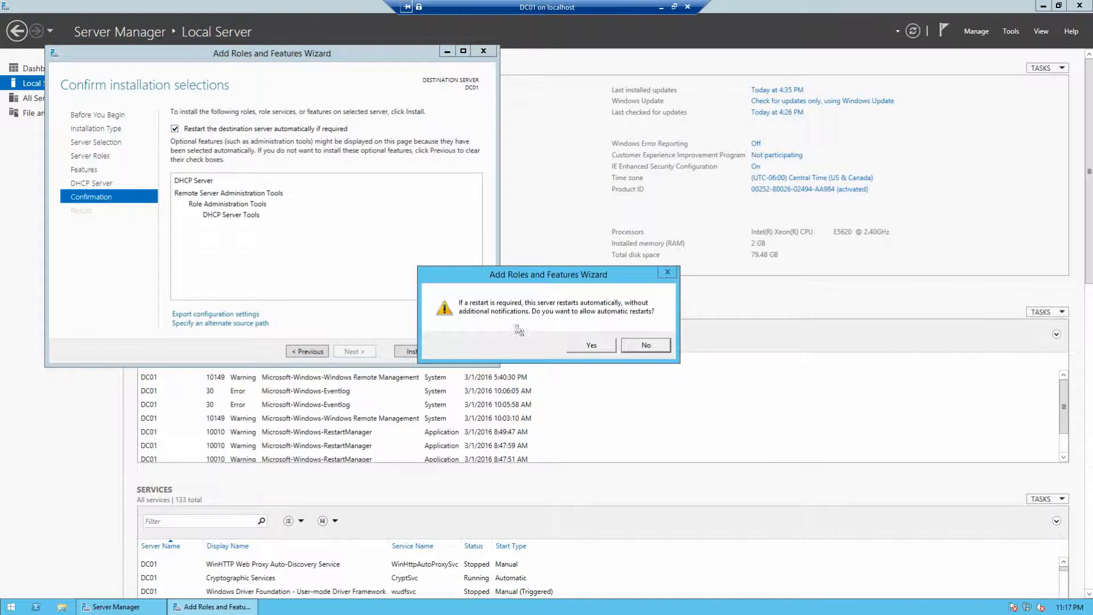
click(592, 346)
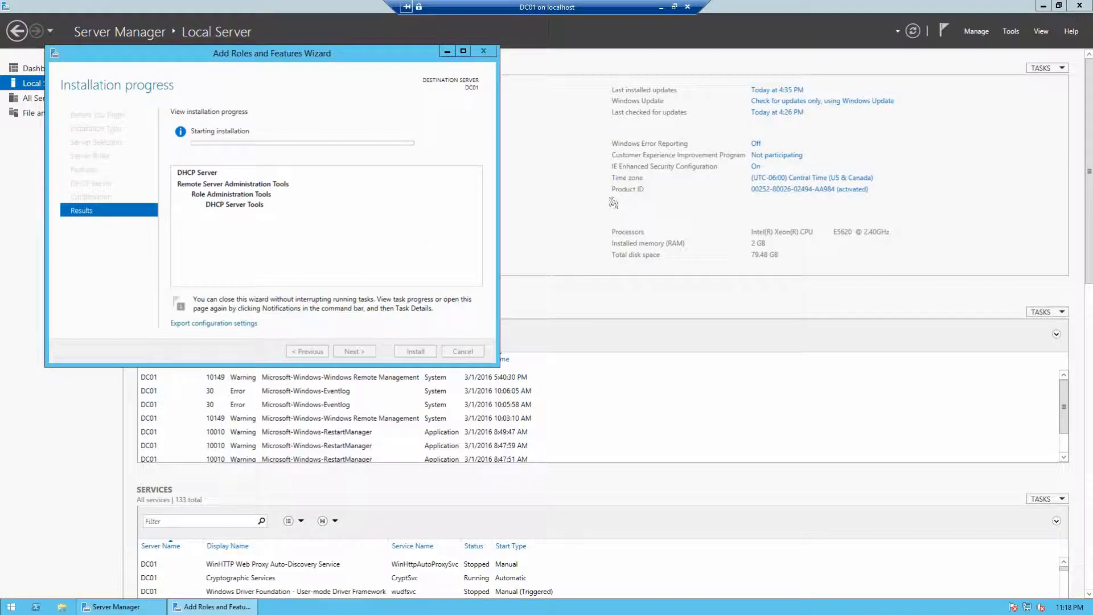
click(588, 209)
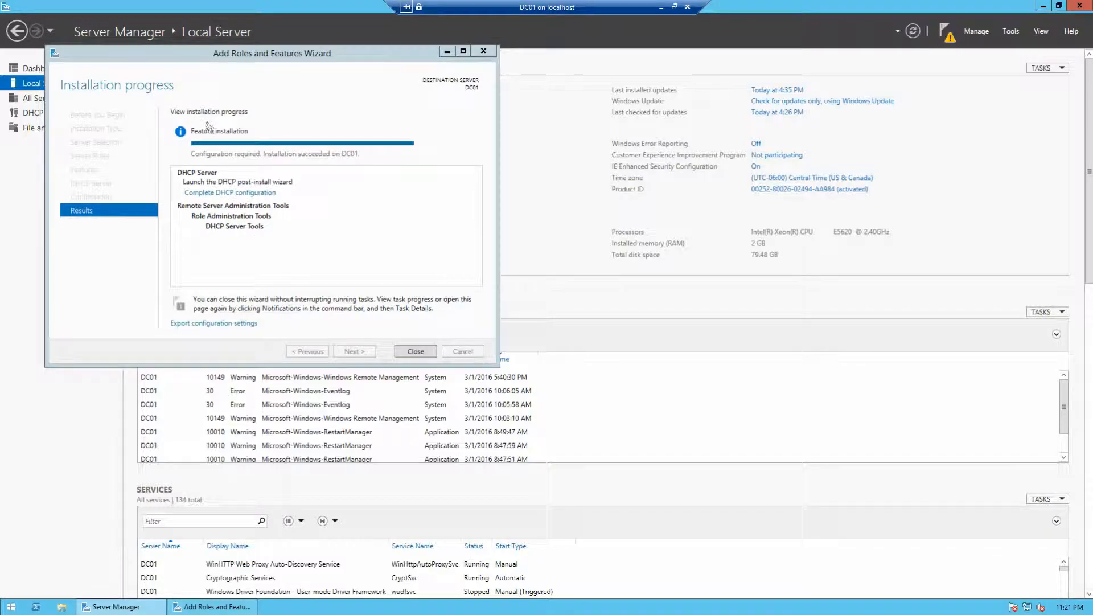
Step: Close the install wizard, then commit the DHCP post-install configuration to create the security groups
click(416, 352)
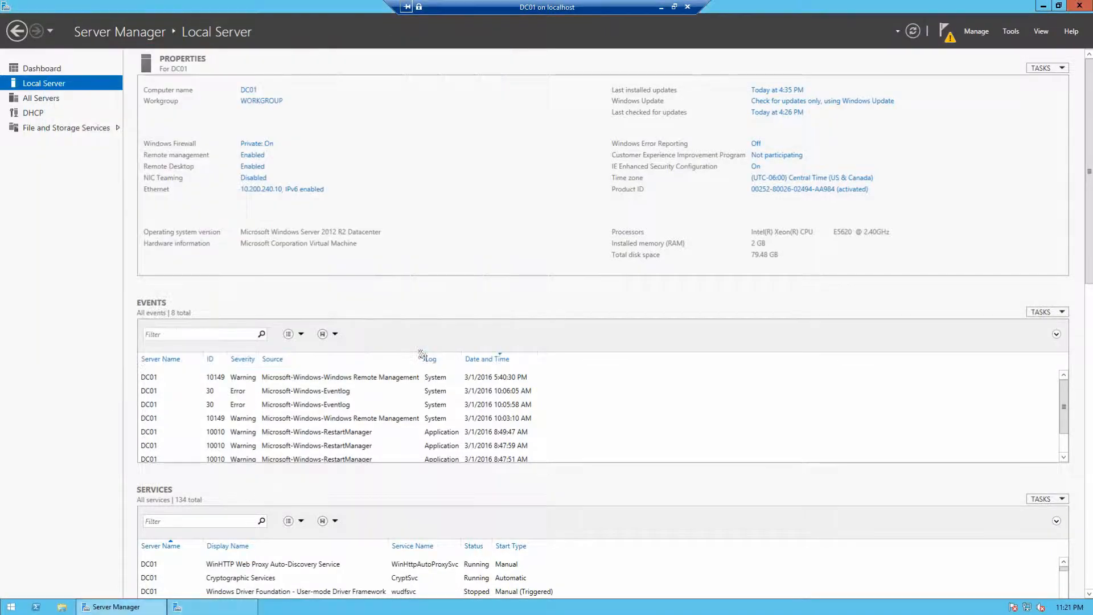
click(946, 33)
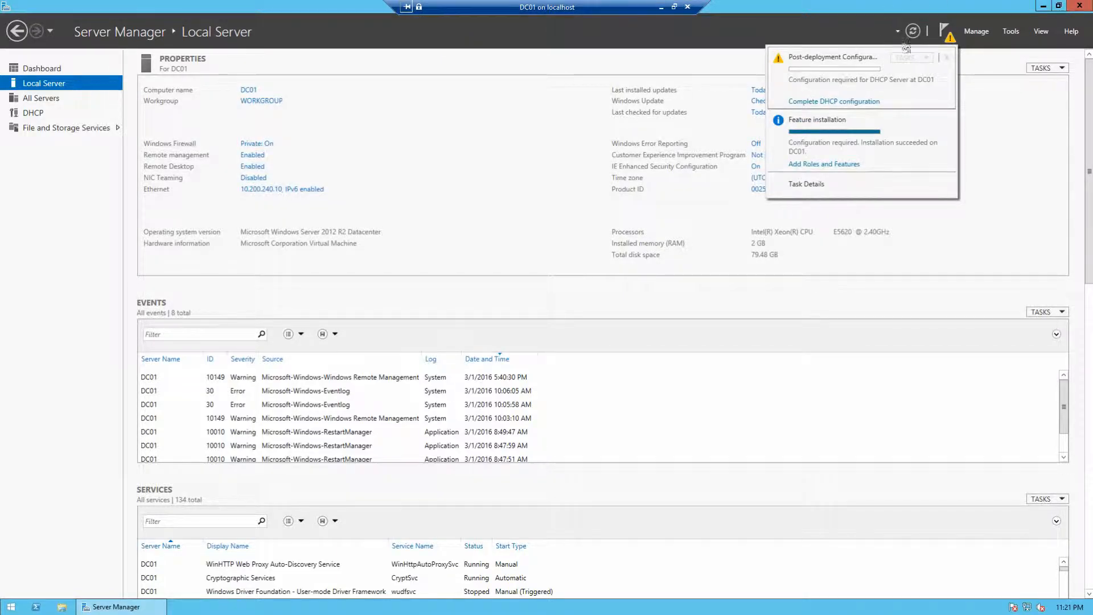
click(843, 101)
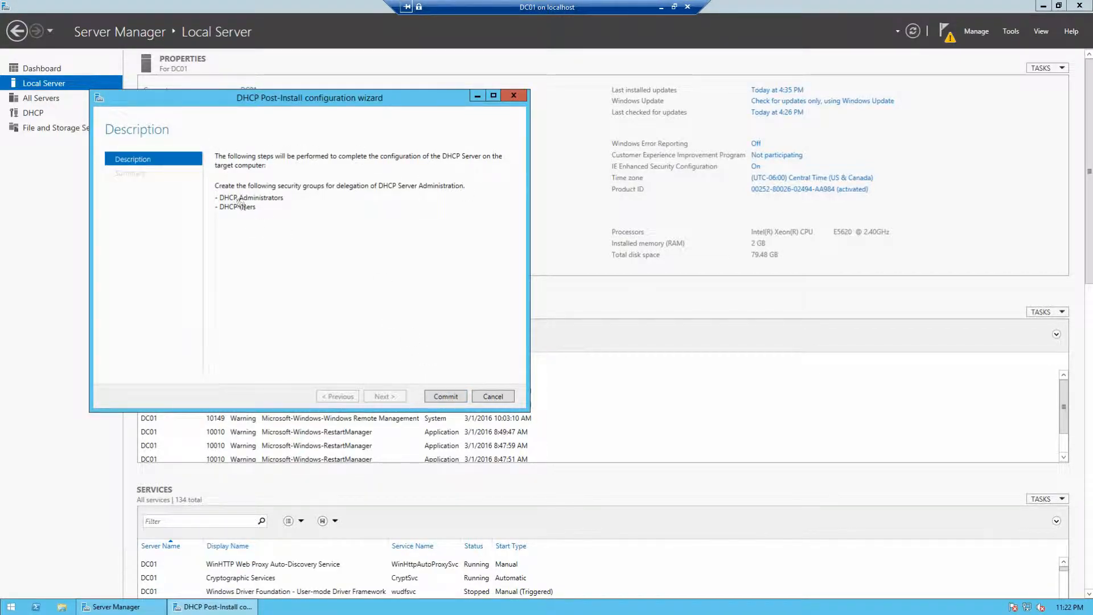
click(445, 397)
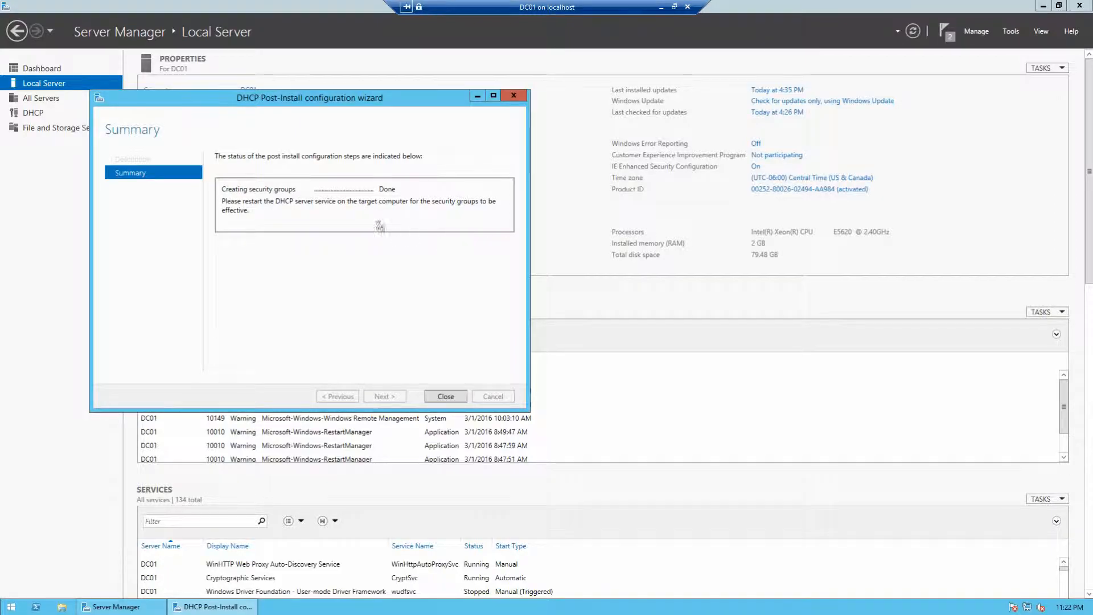
click(435, 398)
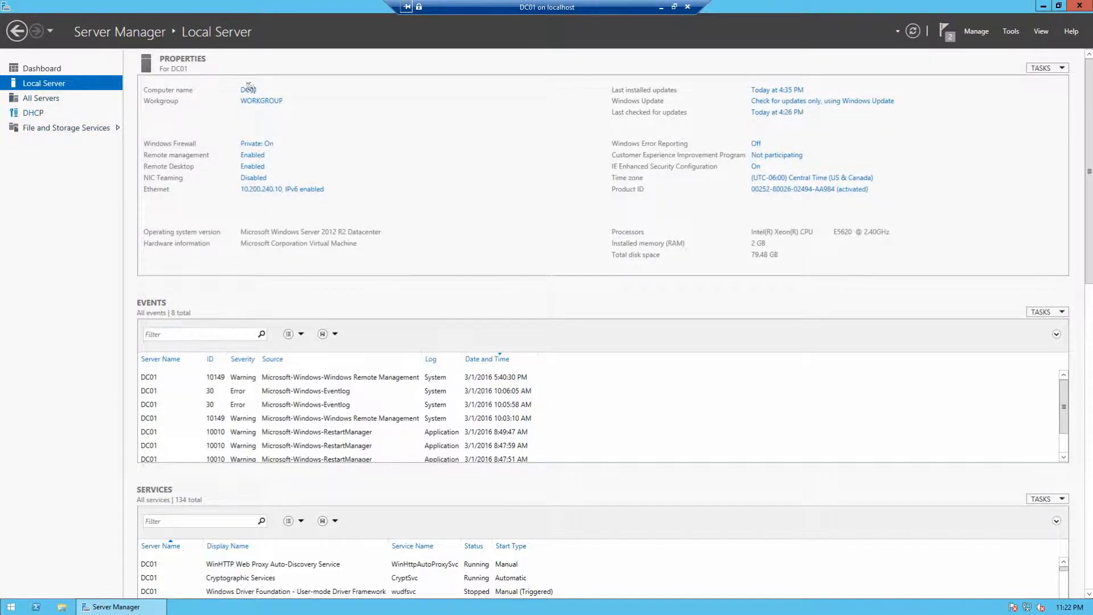
Step: Launch the DHCP console from the Tools menu and maximize its window
click(1011, 31)
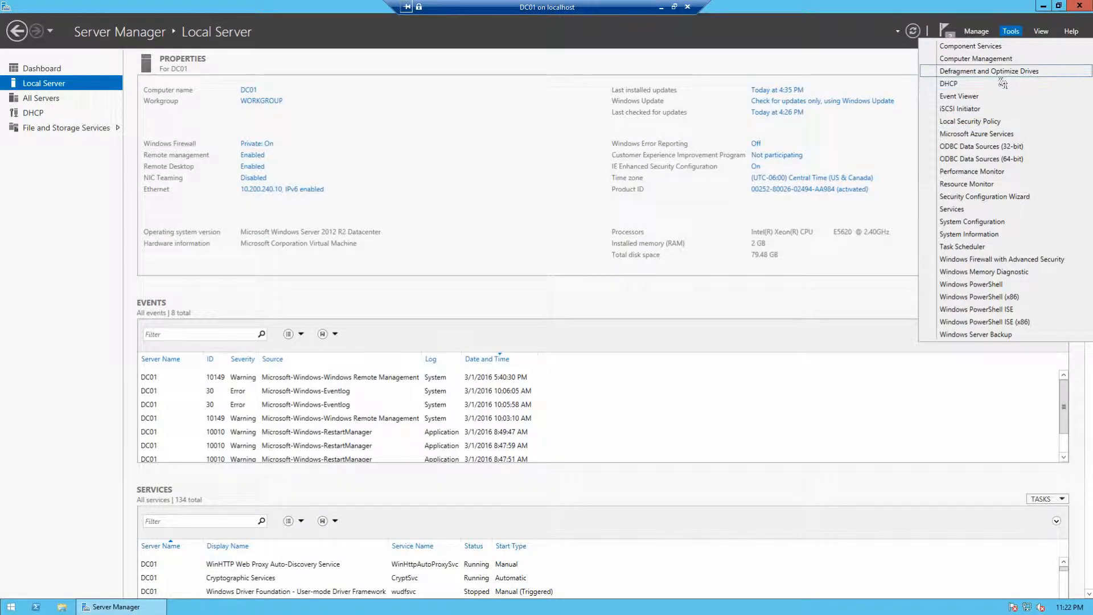
click(989, 86)
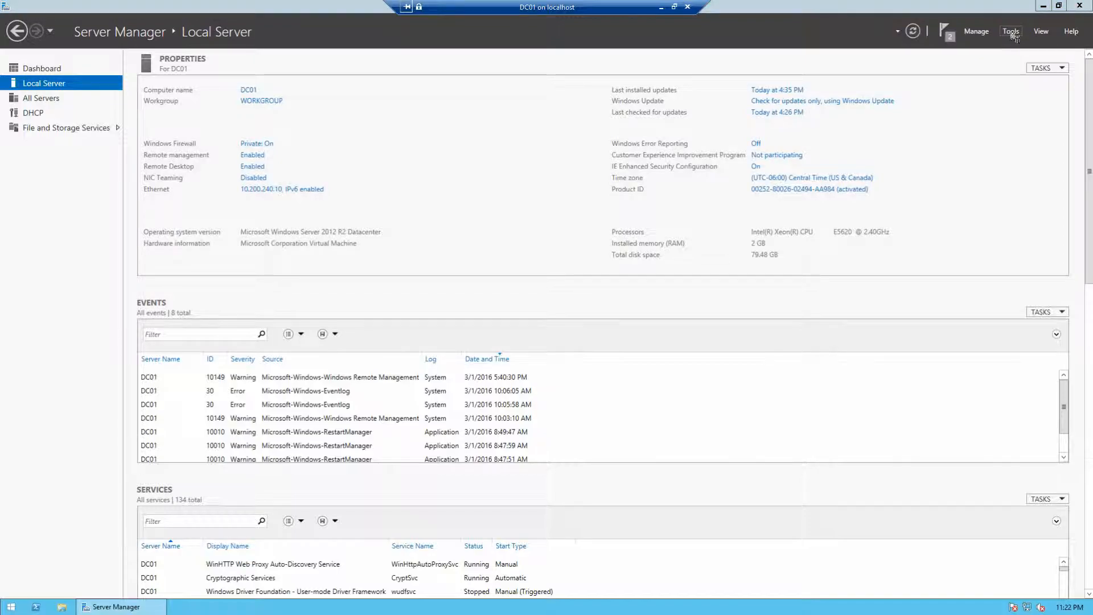
click(1012, 31)
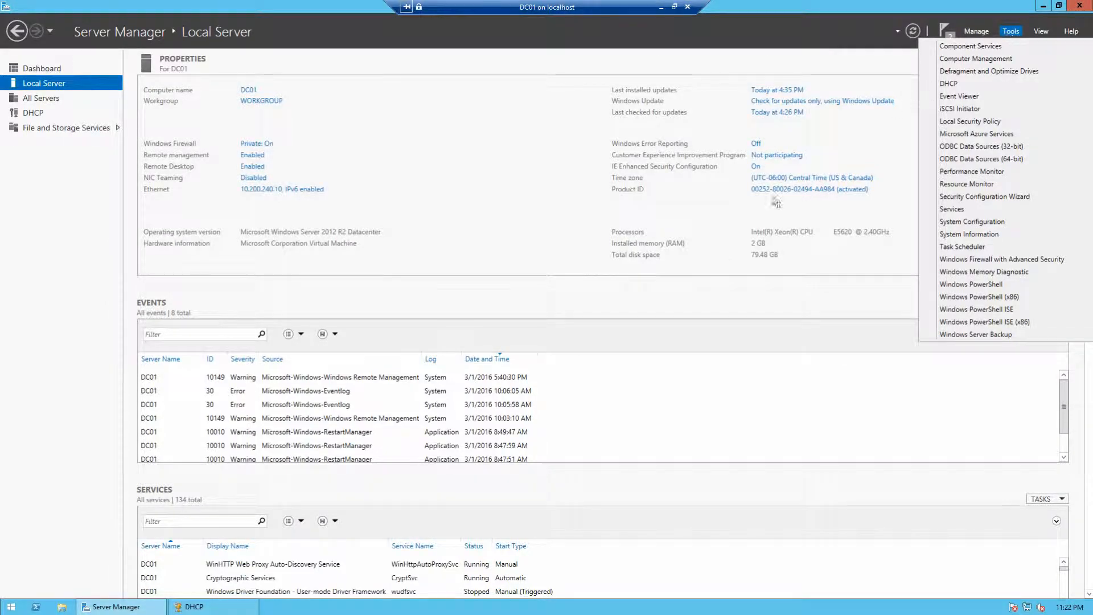
click(757, 34)
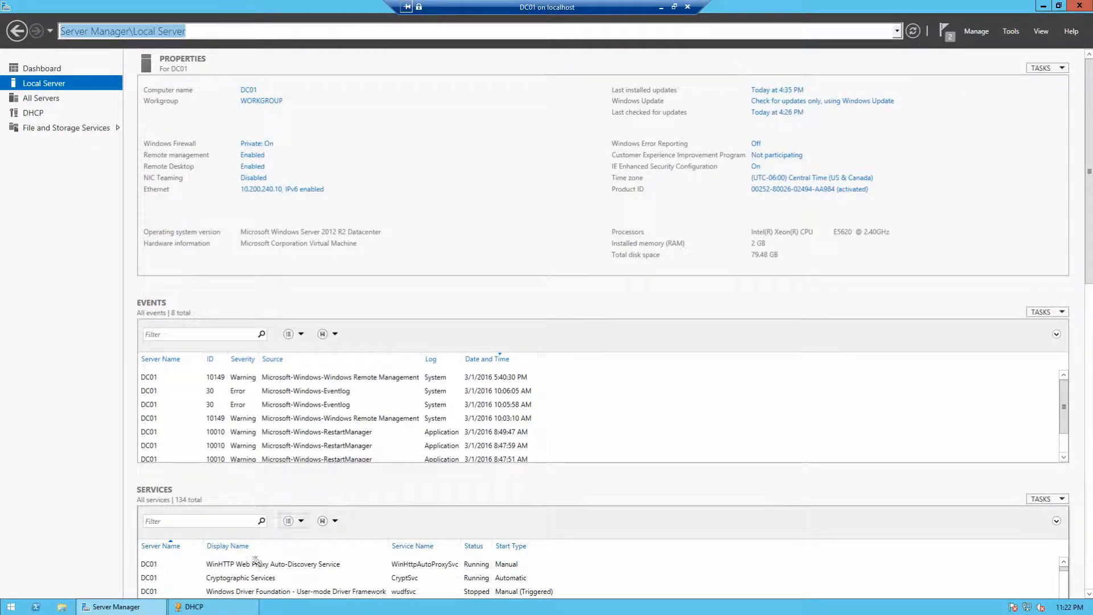
click(212, 608)
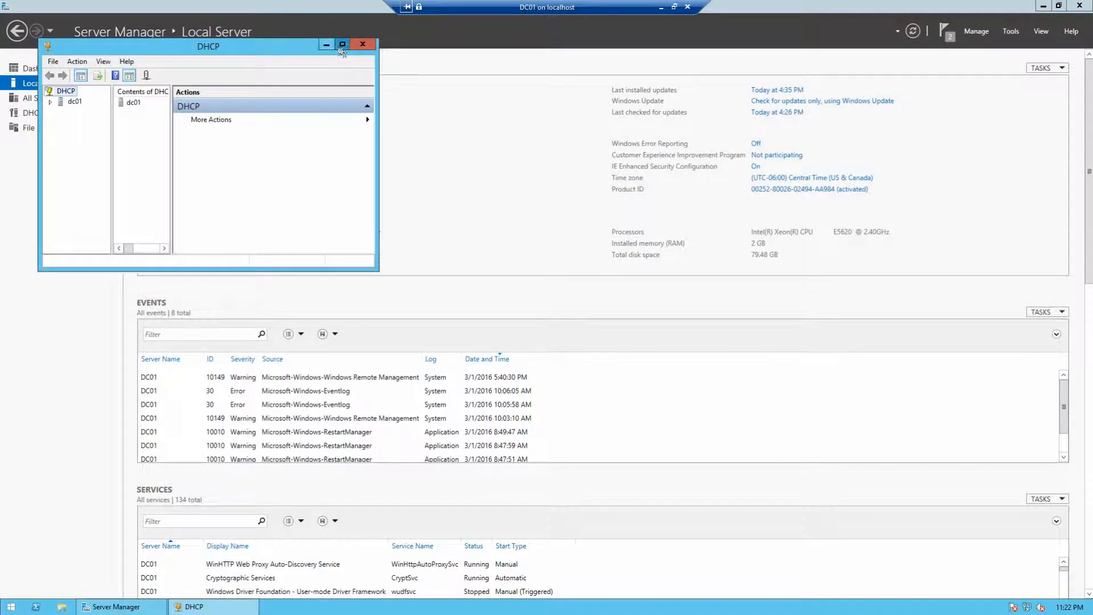
click(342, 43)
Step: Expand dc01 and its IPv4 branch, widening the tree, to show the Add a Scope notice
double_click(17, 61)
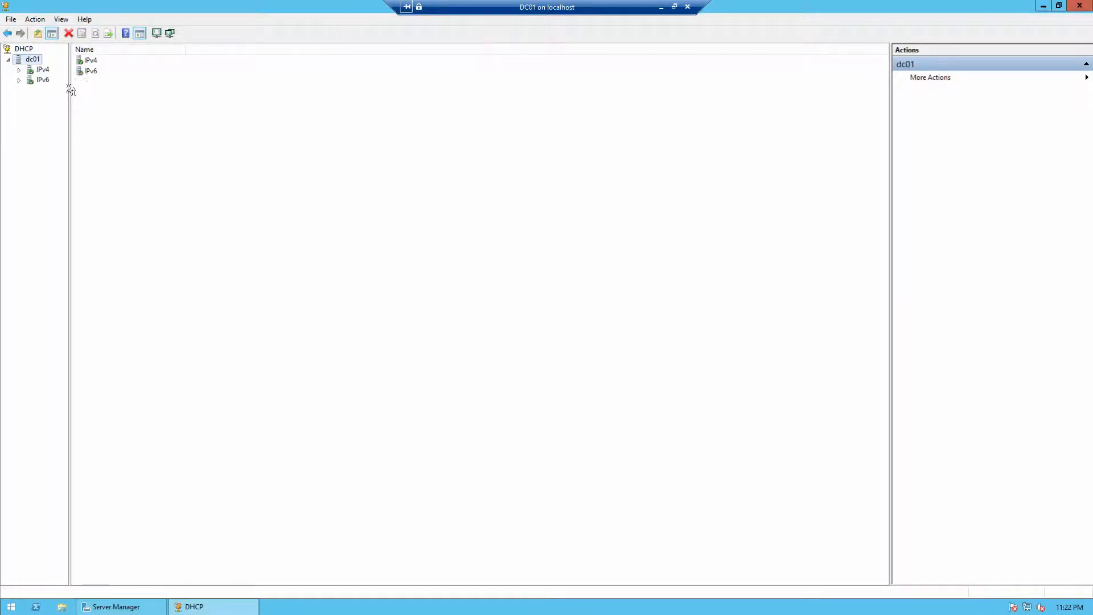
drag(69, 91, 119, 85)
click(19, 70)
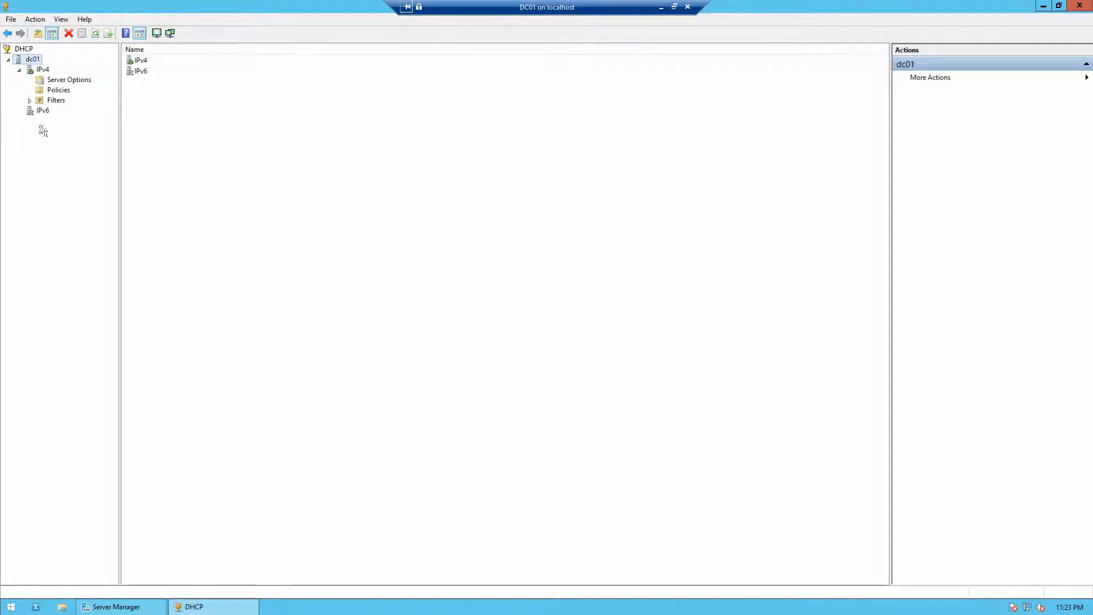
click(43, 69)
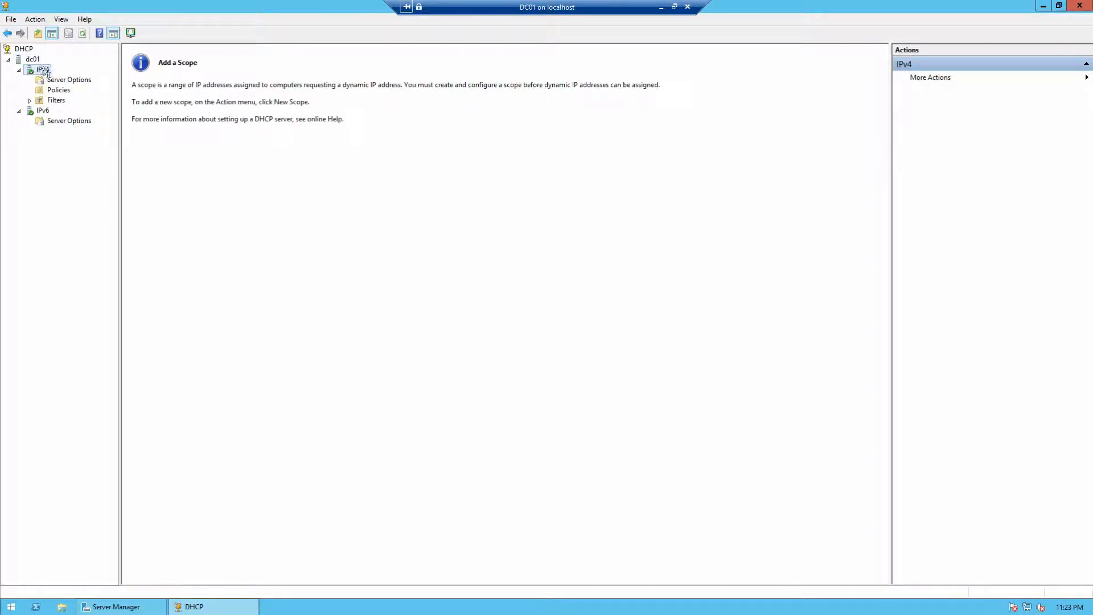
Step: Create a new IPv4 scope named 'Main Scope' and advance to the IP Address Range page
right_click(41, 69)
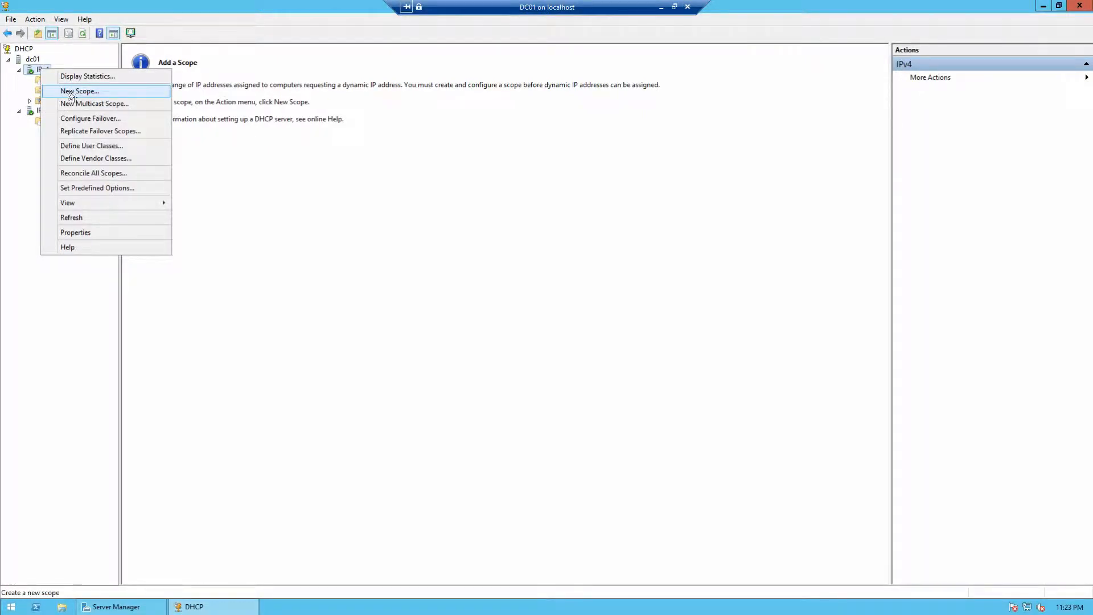
click(73, 93)
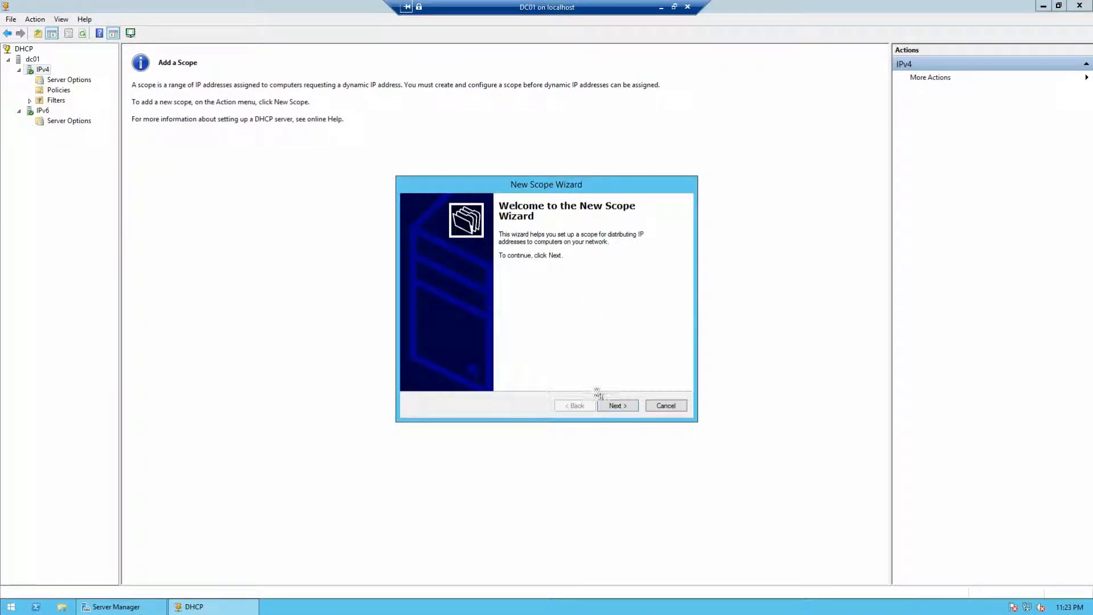
click(612, 406)
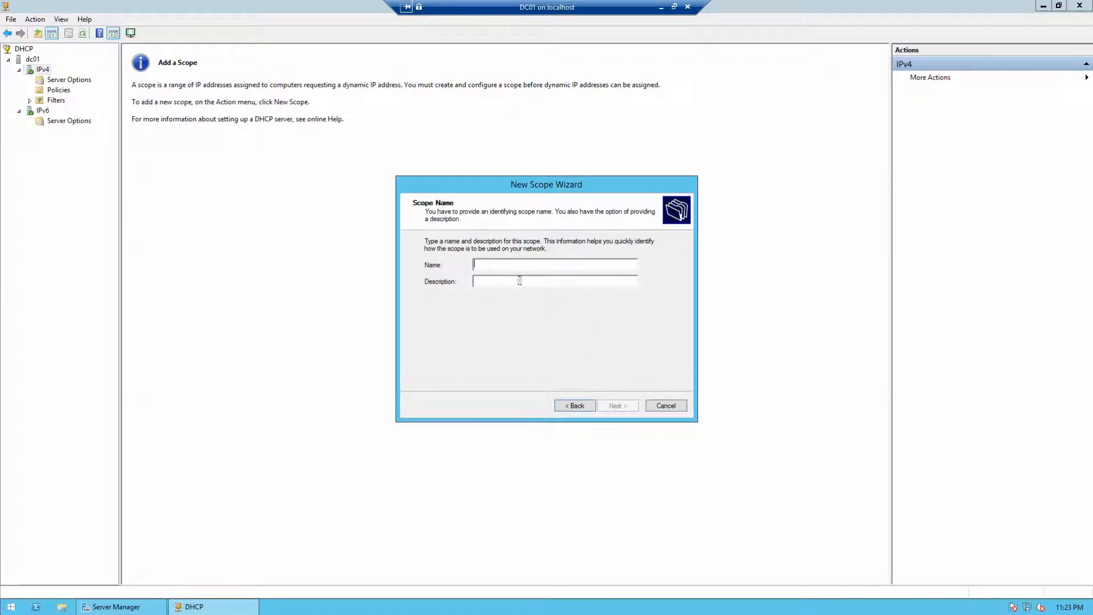
text(Main Scope)
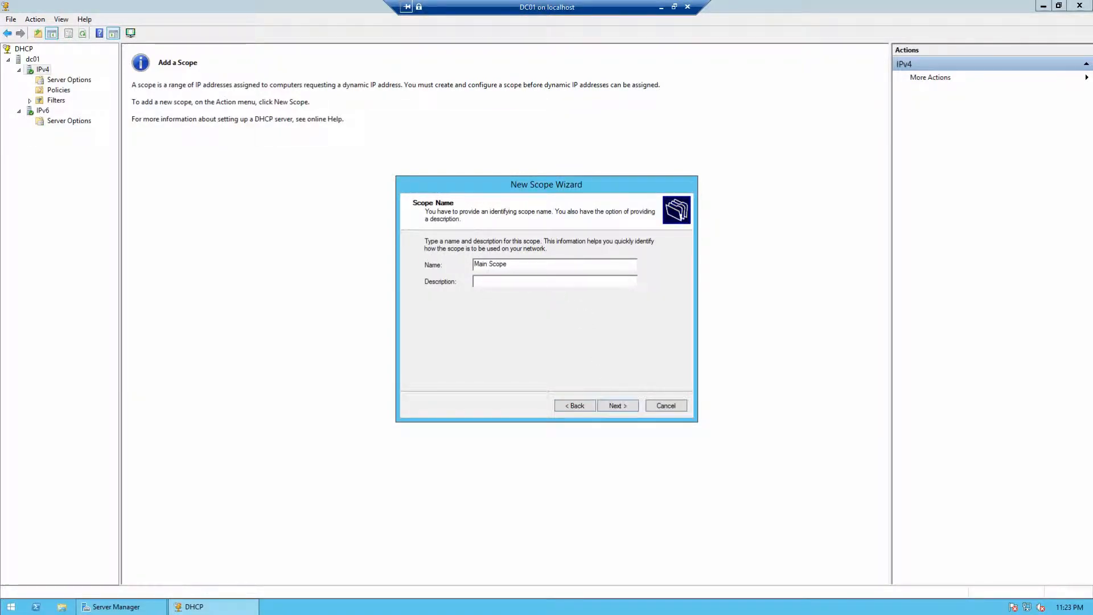
key(Return)
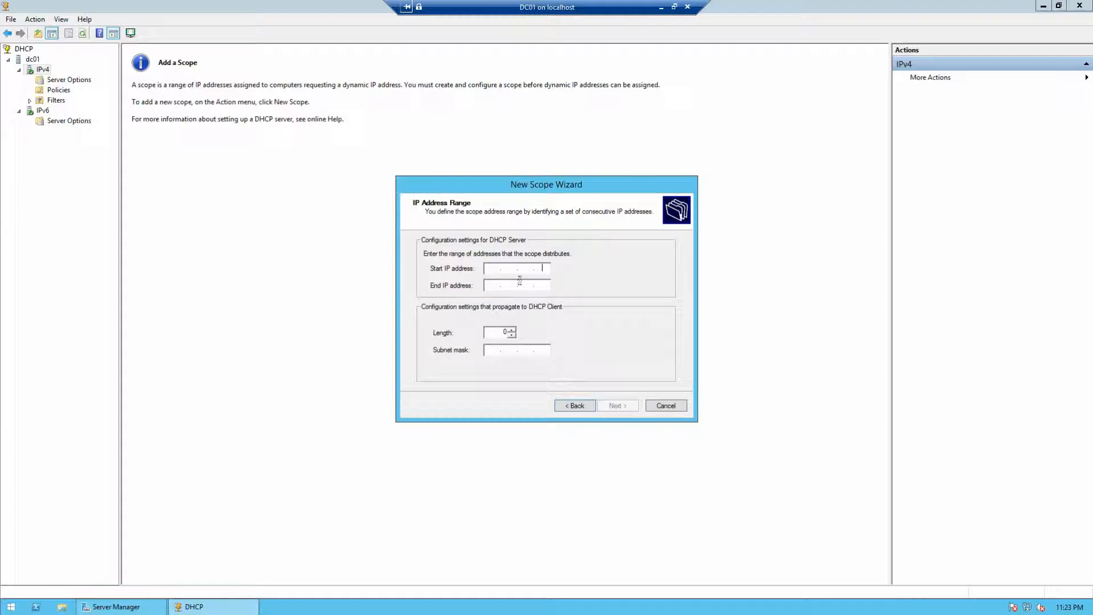
Step: Enter the 10.200.240.x start and end addresses, prefix length and 255.255.255.0 mask
text(10.200.240.100)
key(Tab)
text(12)
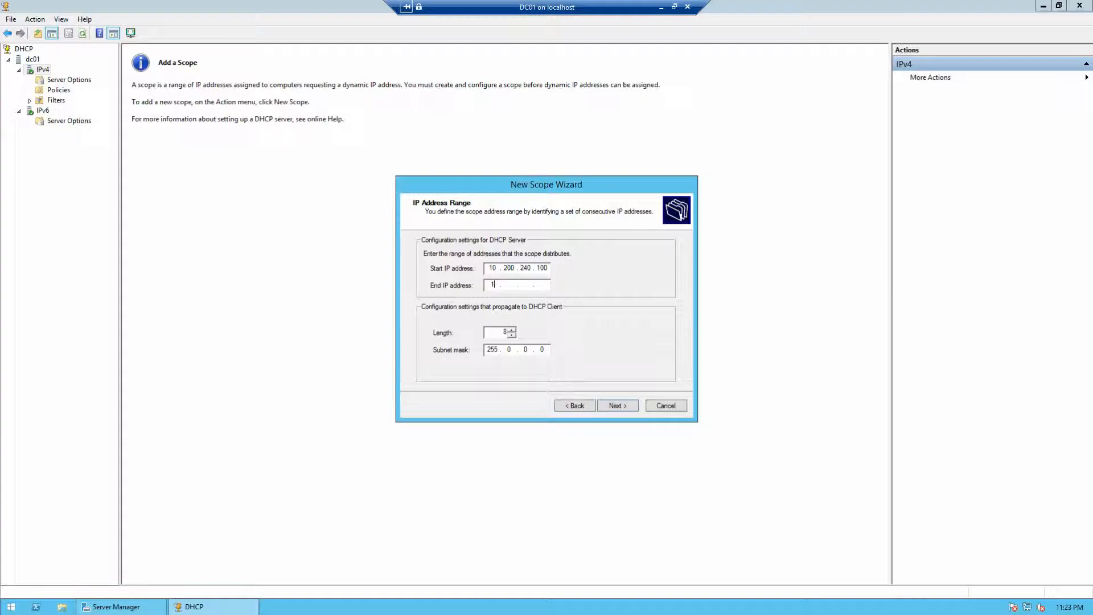
click(504, 331)
text(31)
click(508, 285)
text(200)
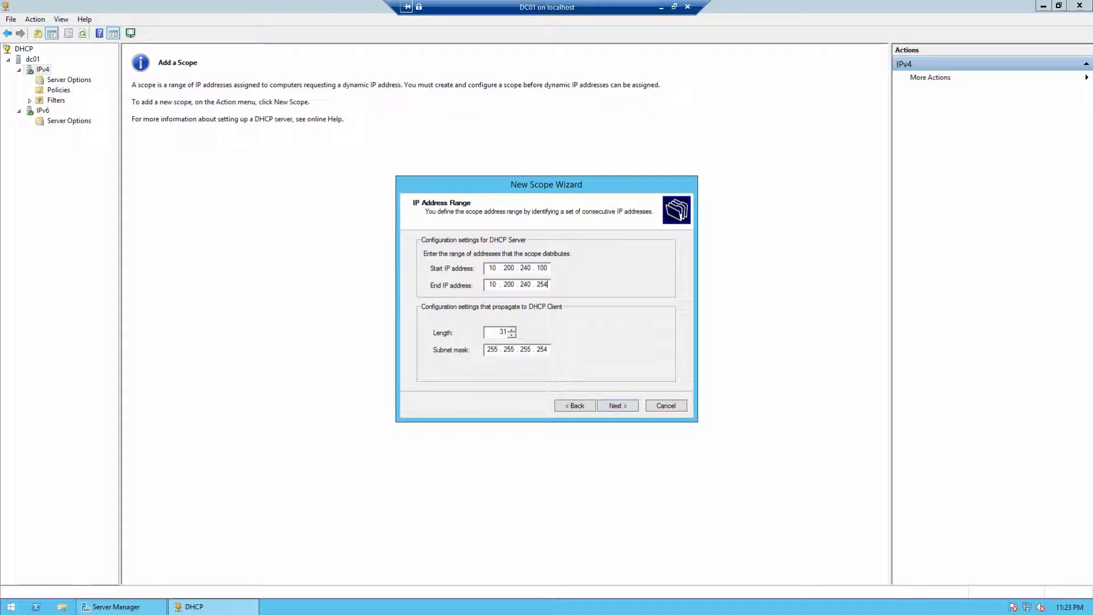
double_click(541, 350)
text(0)
click(616, 408)
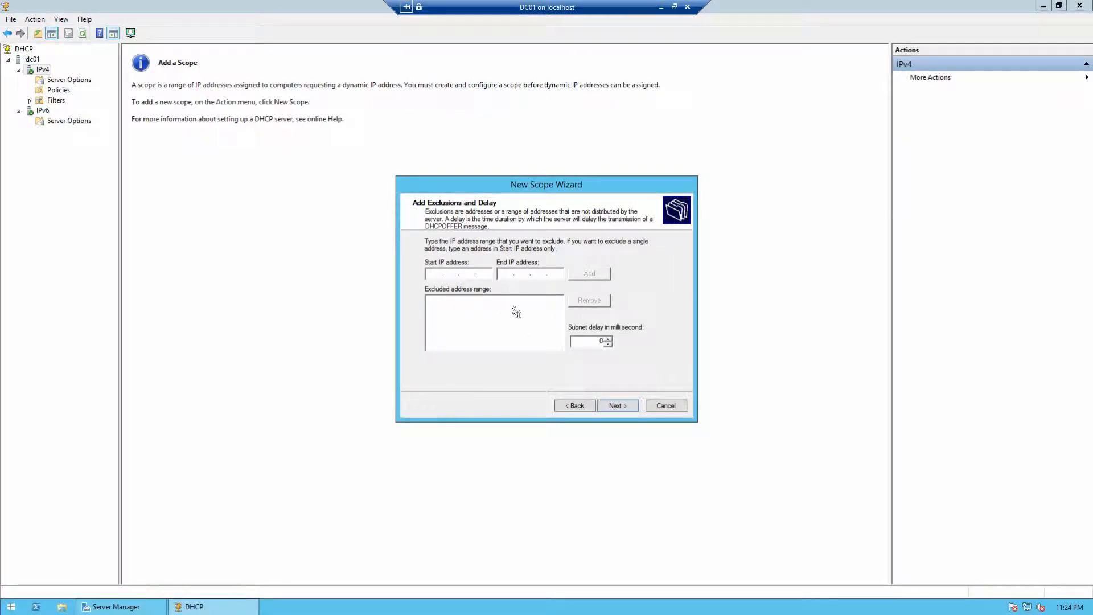
Step: Go back and correct the start address to 10.200.240.1 and edit the end address
click(579, 406)
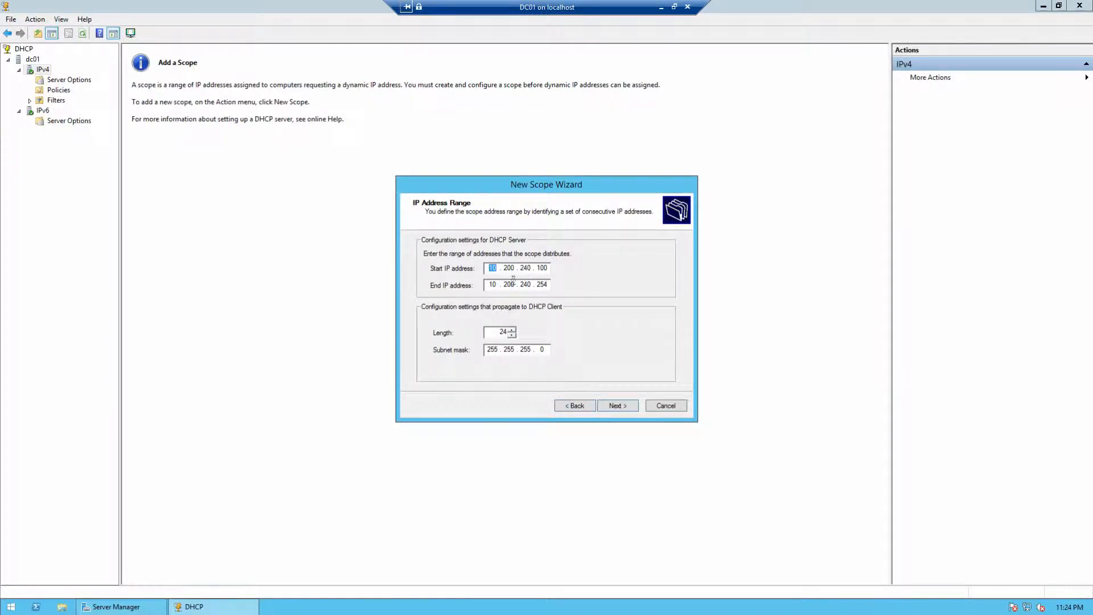
drag(540, 268, 573, 276)
text(0)
key(Tab)
click(549, 268)
key(BackSpace)
text(1)
key(Tab)
key(Tab)
key(Tab)
click(545, 284)
key(BackSpace)
key(BackSpace)
text(55)
Step: Dismiss the invalid ending address warnings and fix the end address to 10.200.240.254
click(617, 404)
click(655, 345)
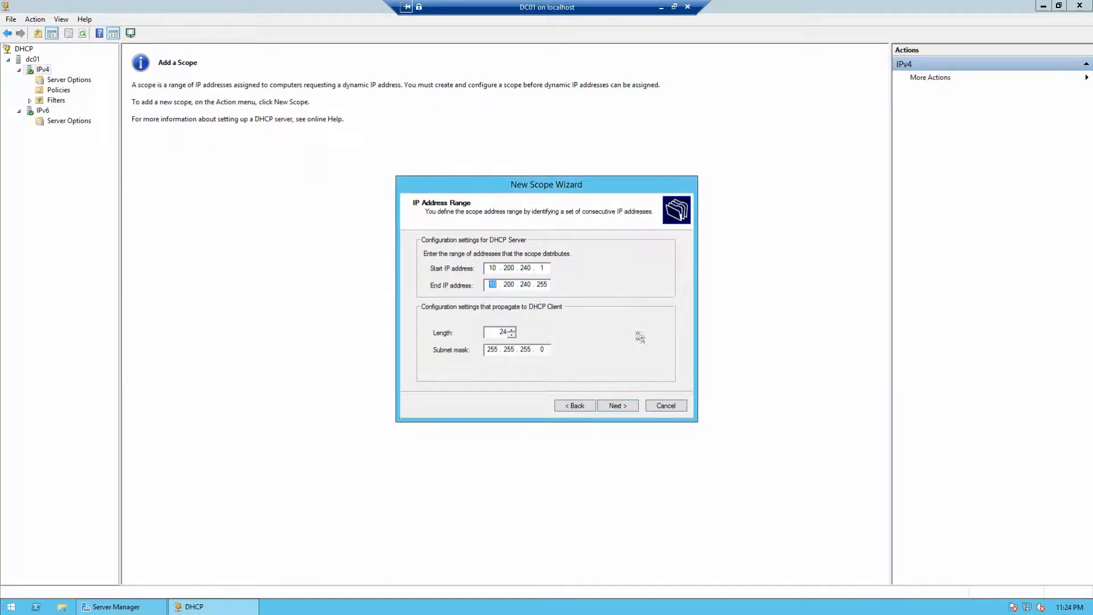
click(616, 406)
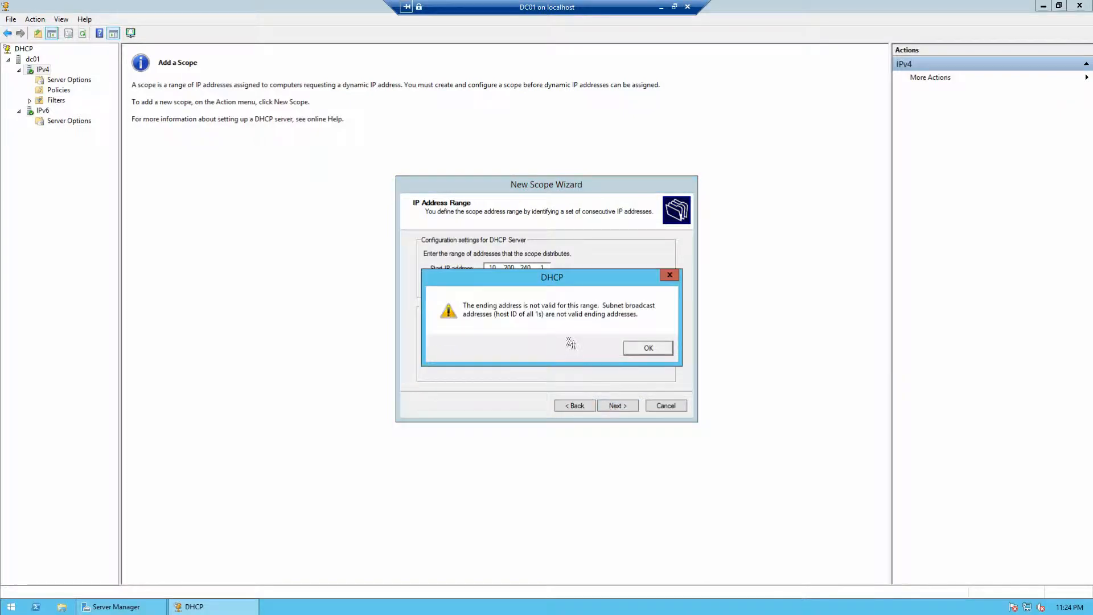
click(648, 348)
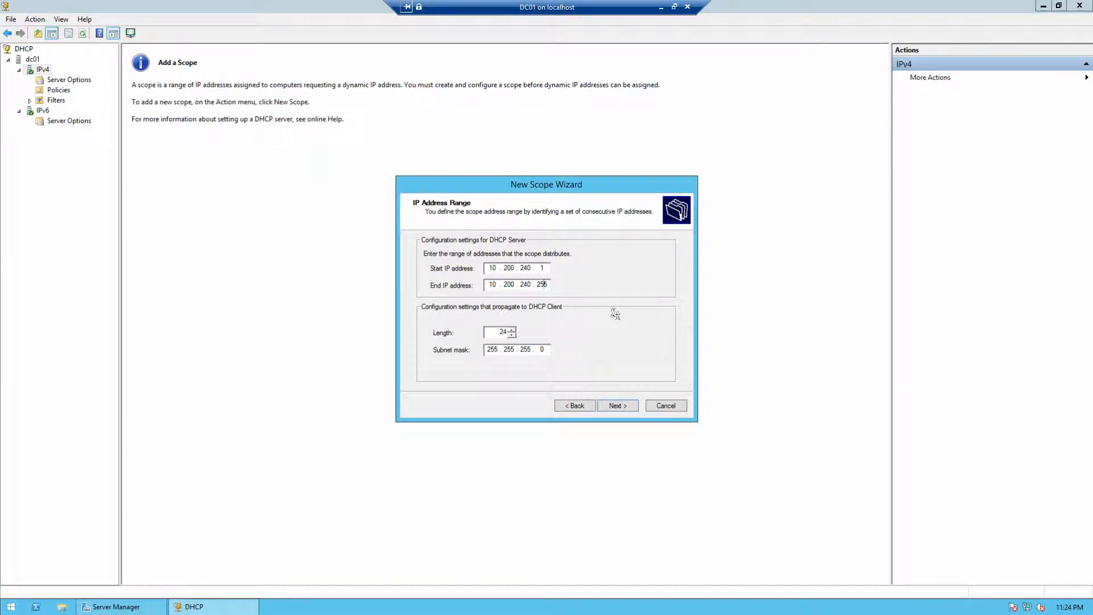
text(4)
Step: Add the exclusion range 10.200.240.1 to 10.200.240.99 and proceed to Lease Duration
click(631, 406)
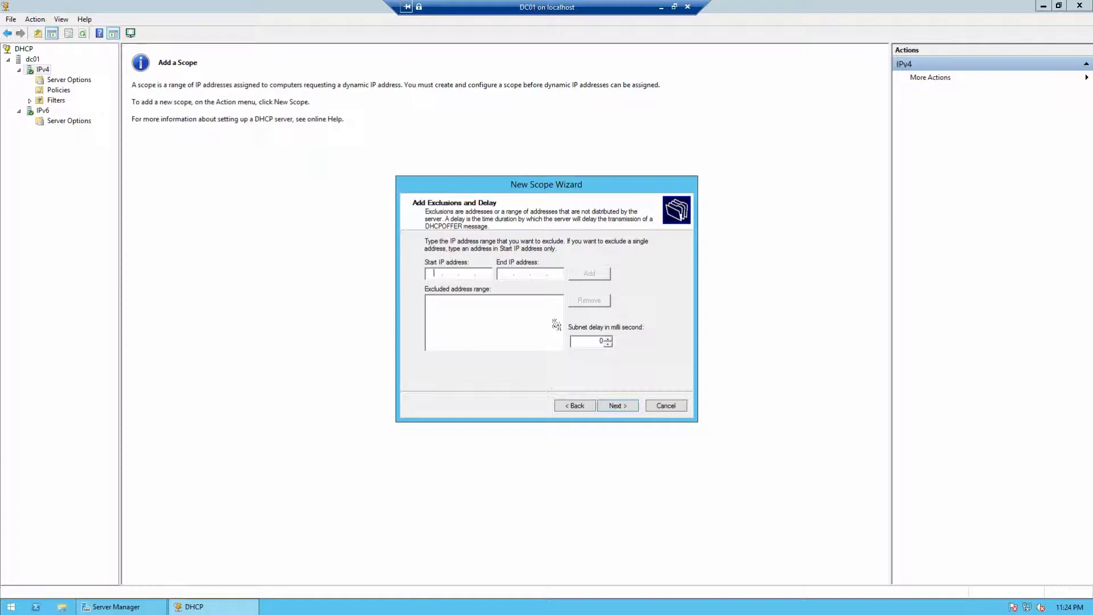
text(10)
text(200.240.1)
click(589, 277)
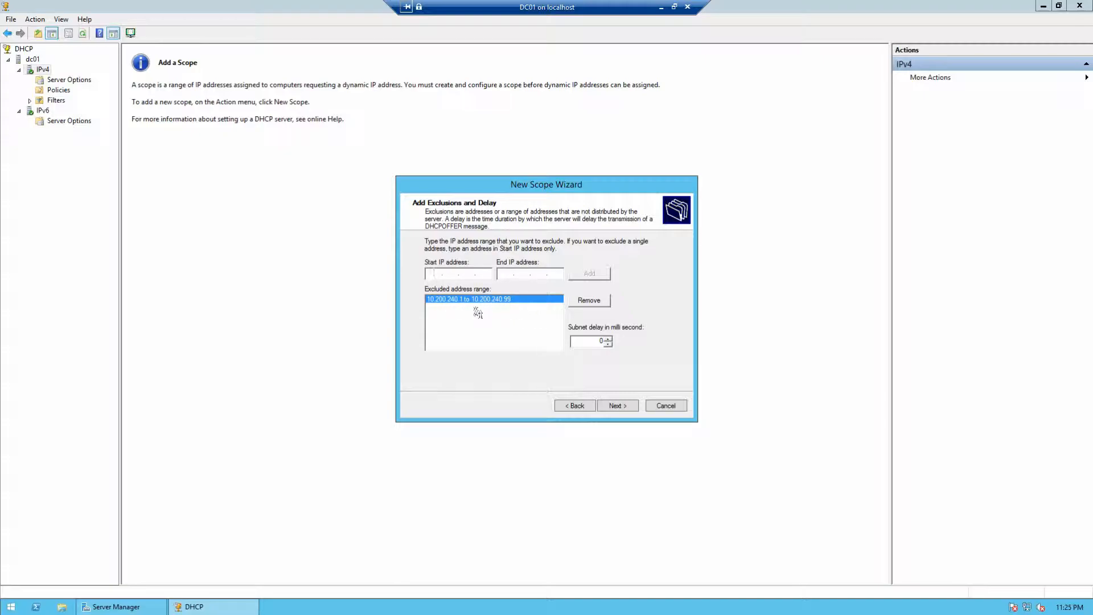
click(621, 408)
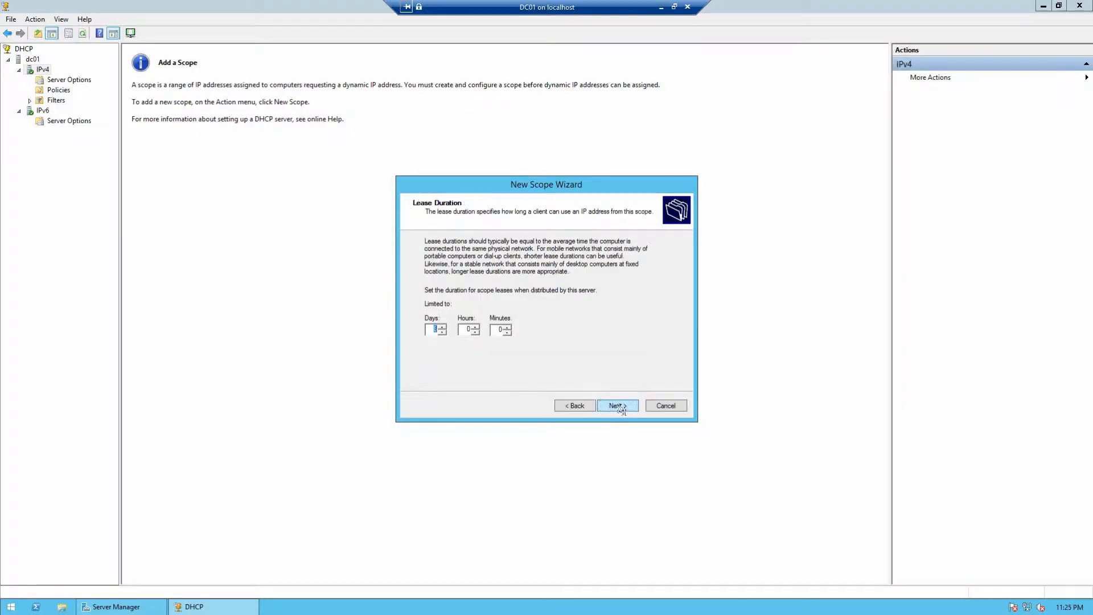
Step: Decrease the lease duration days with the spin box and move on to DHCP options
click(444, 333)
click(609, 408)
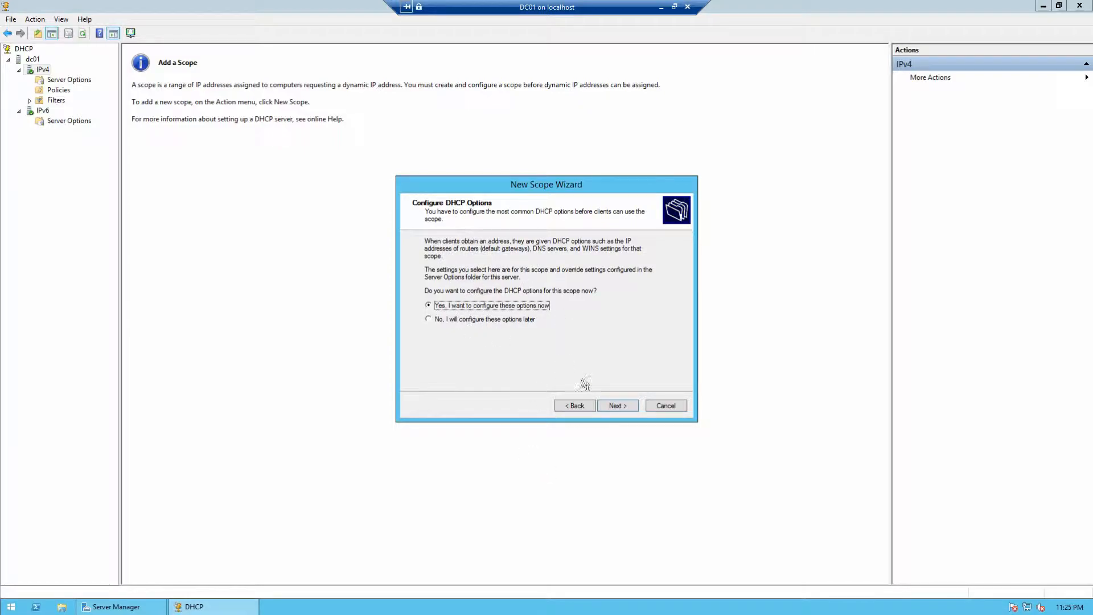
Step: Choose to configure options now and add 10.200.240.1 as the default gateway router
click(616, 407)
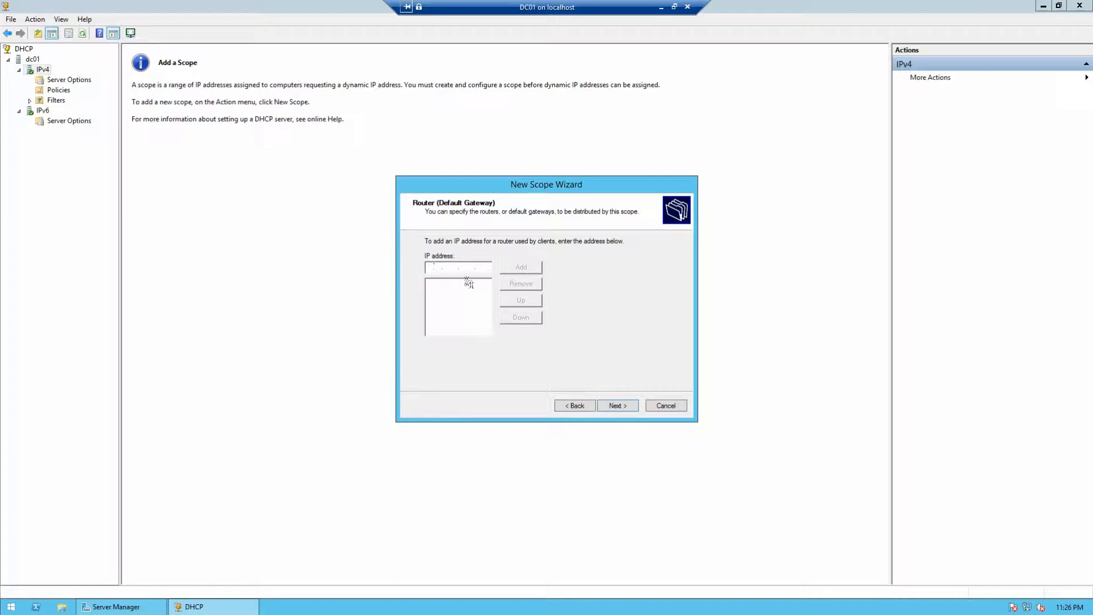
text(100)
click(521, 268)
click(615, 406)
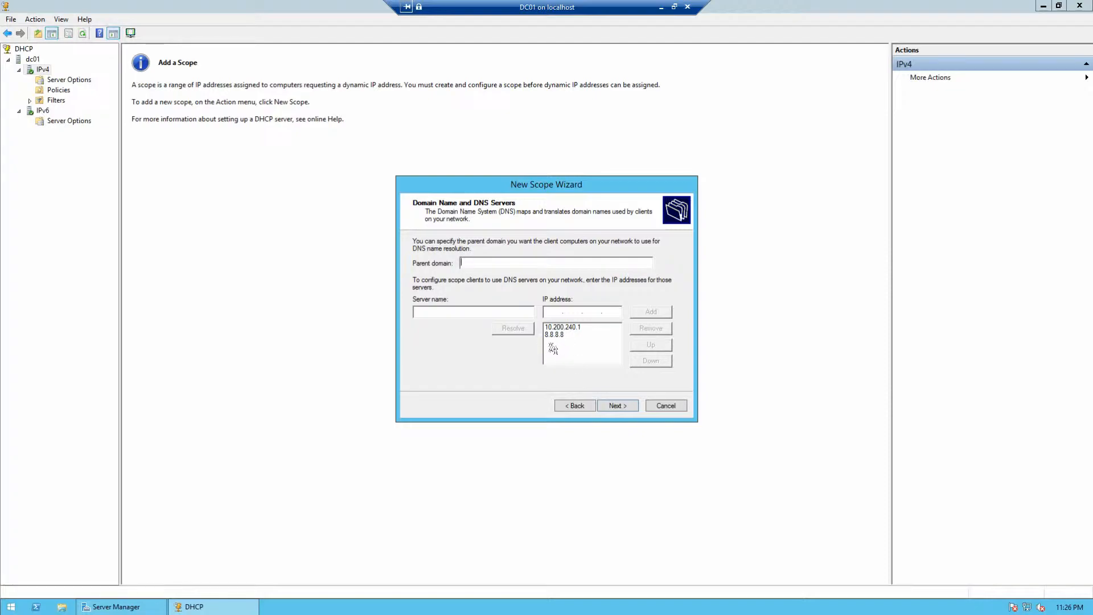
Step: Accept DNS settings, skip WINS, activate the scope now and finish the wizard
click(618, 407)
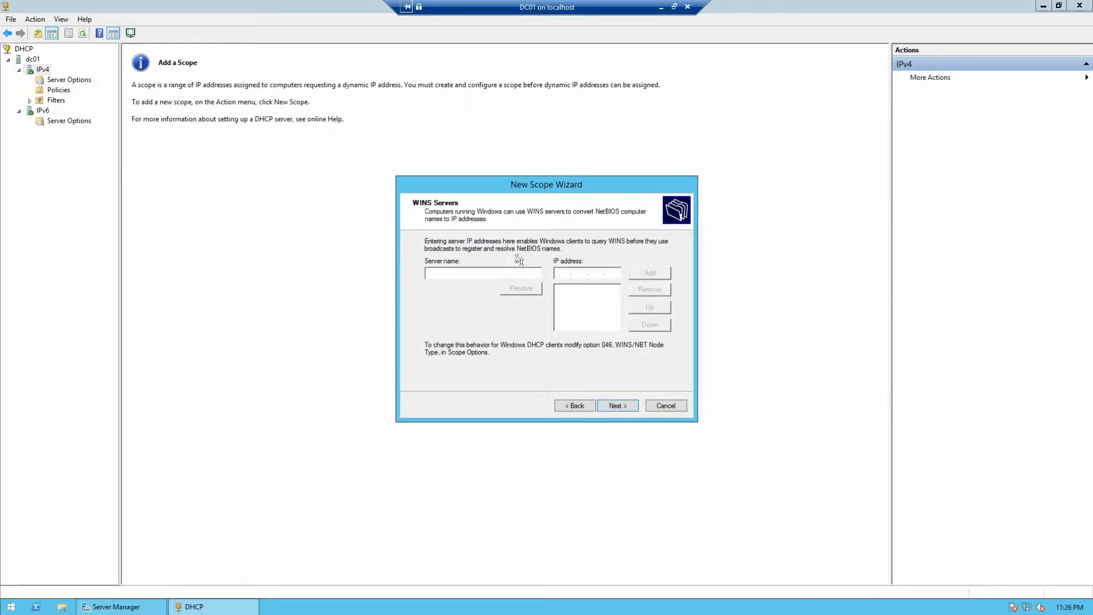
click(617, 405)
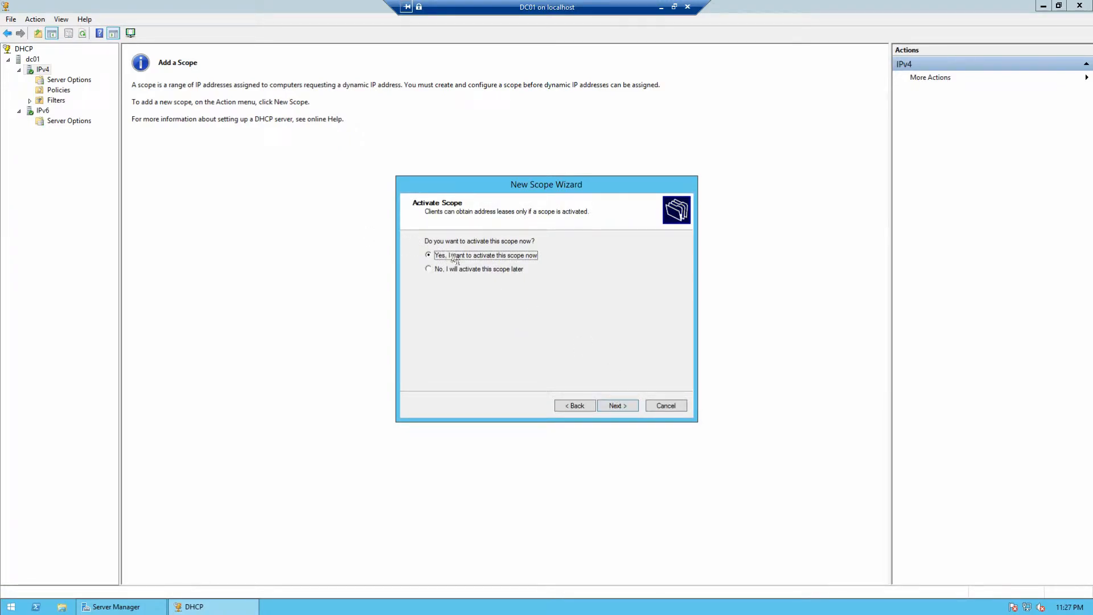
click(613, 407)
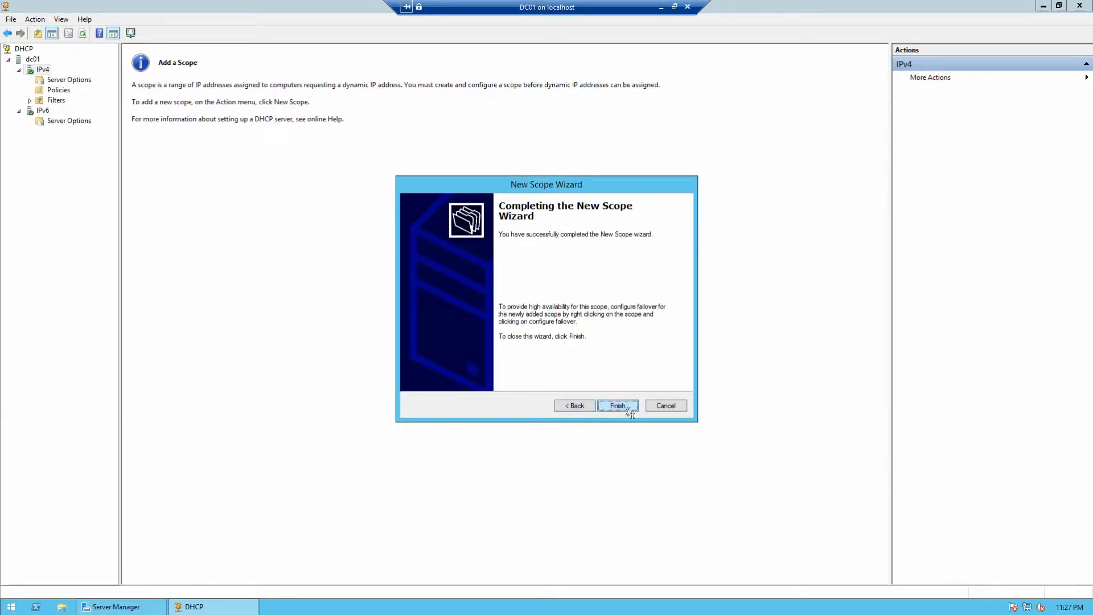
click(626, 406)
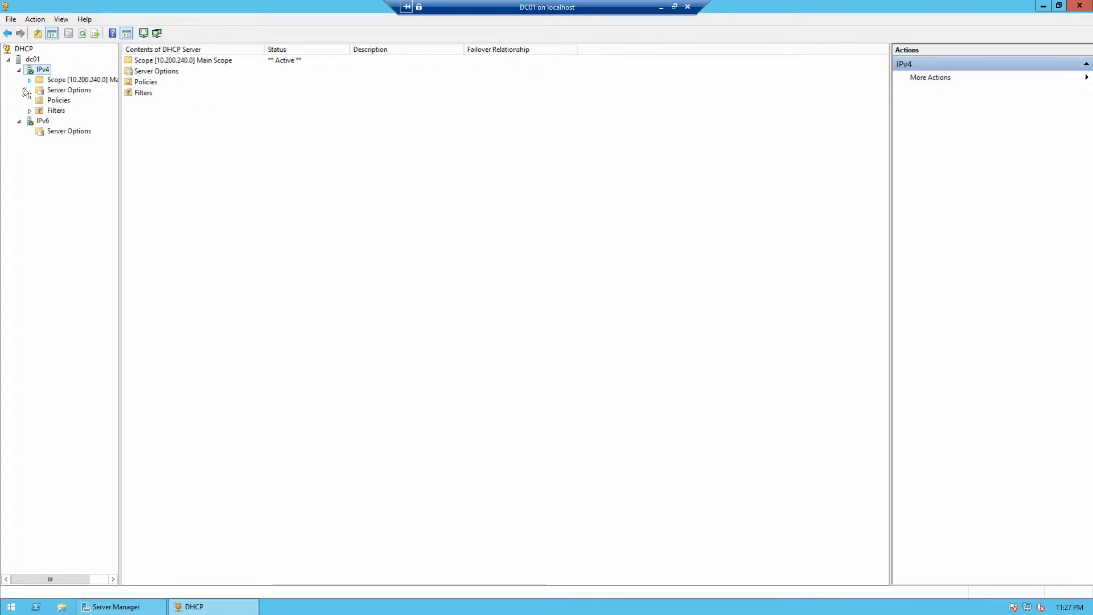
Step: View Main Scope's Address Leases, still empty, then minimize the DC01 remote session
click(30, 81)
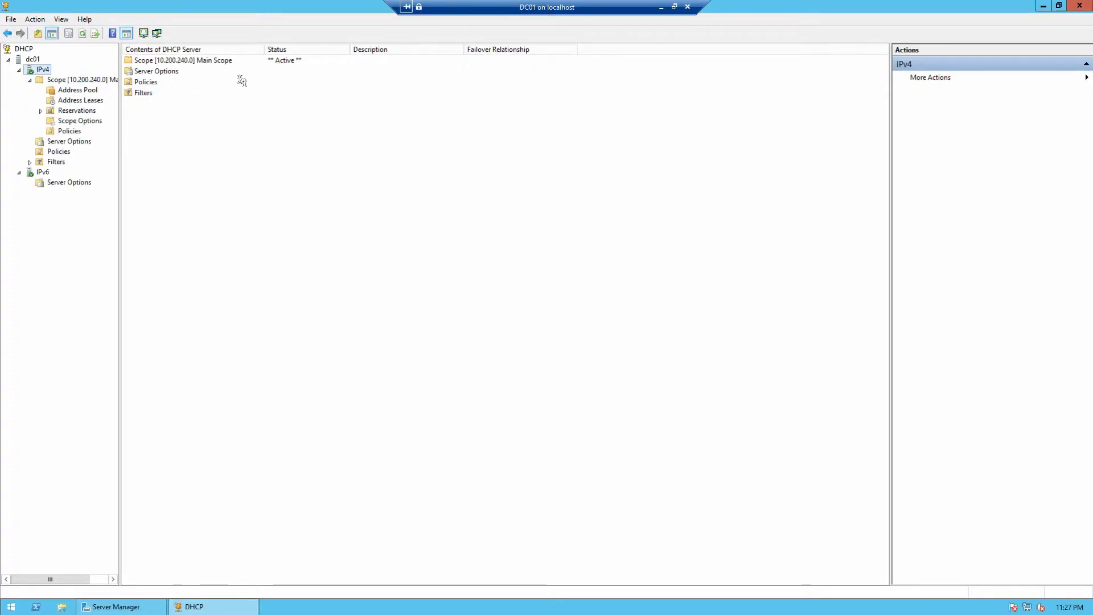
click(79, 101)
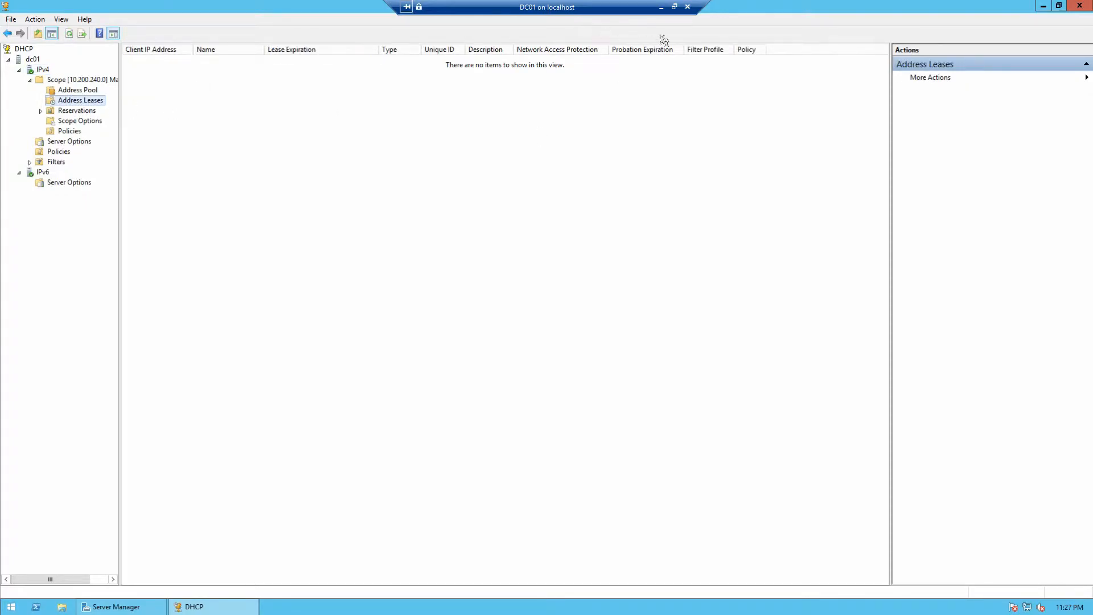
click(661, 8)
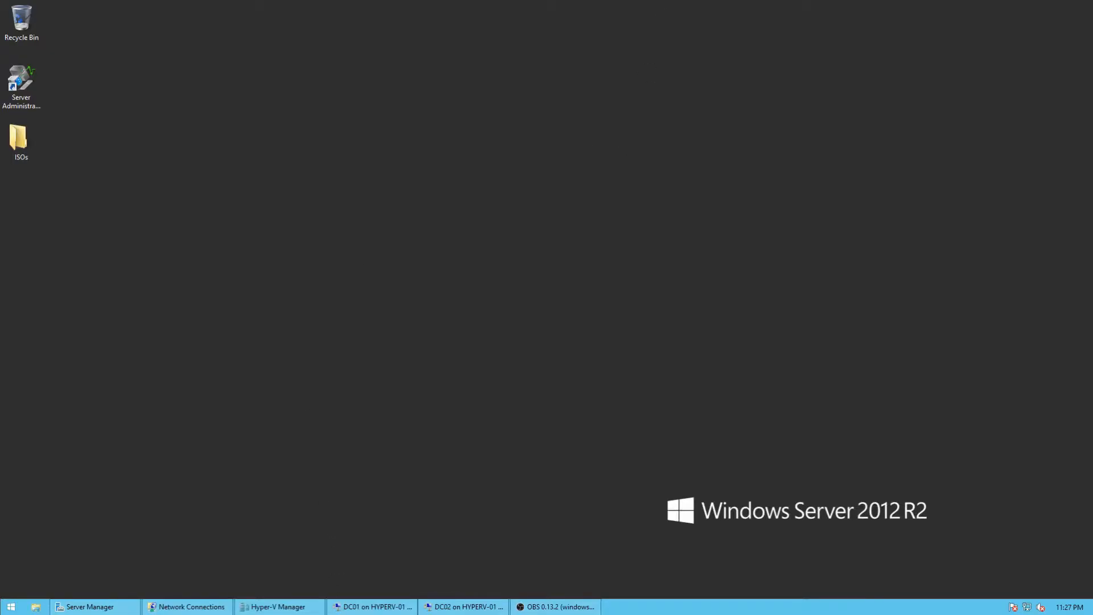
mouse_move(188, 607)
Step: Bring Hyper-V Manager back up and connect to the Win10Client virtual machine
mouse_move(278, 606)
click(279, 553)
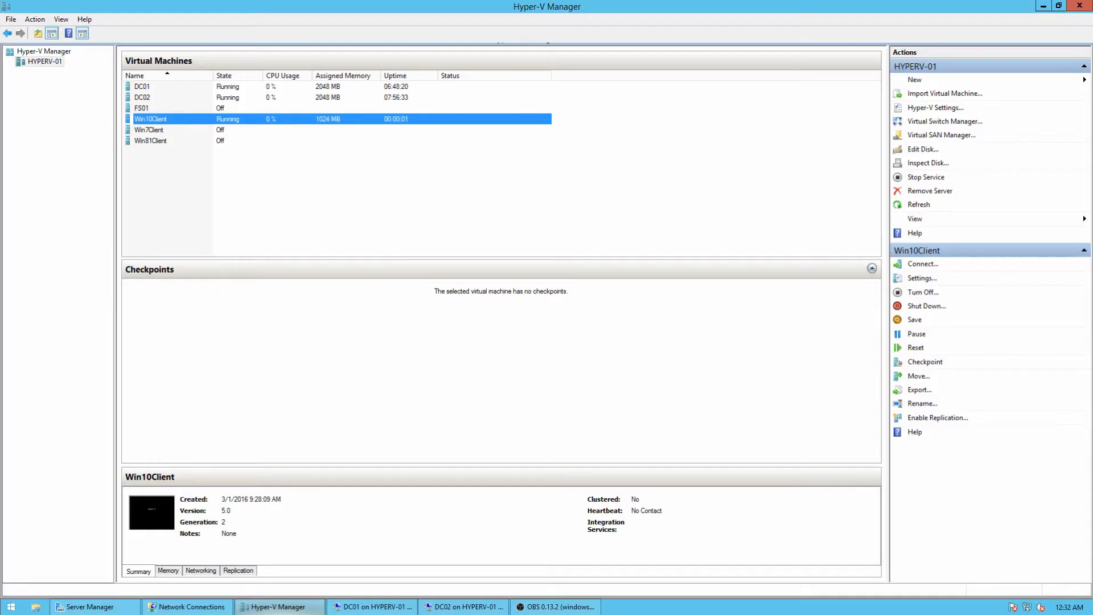
click(923, 264)
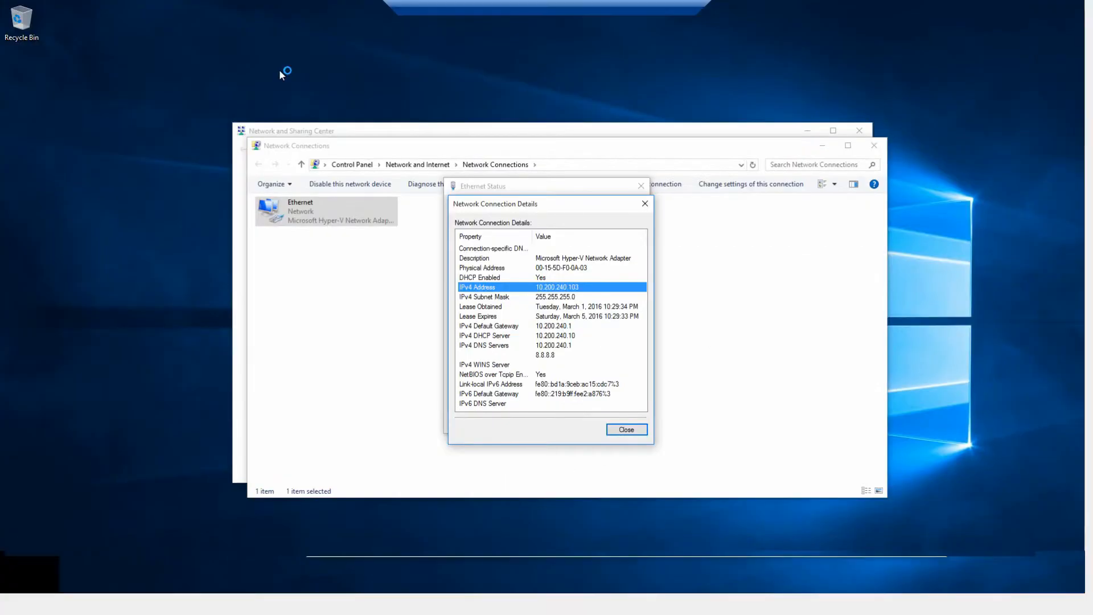
Step: Confirm Win10Client's address 10.200.240.103, DHCP server 10.200.240.10, gateway and DNS 8.8.8.8, then return to Hyper-V Manager
click(559, 338)
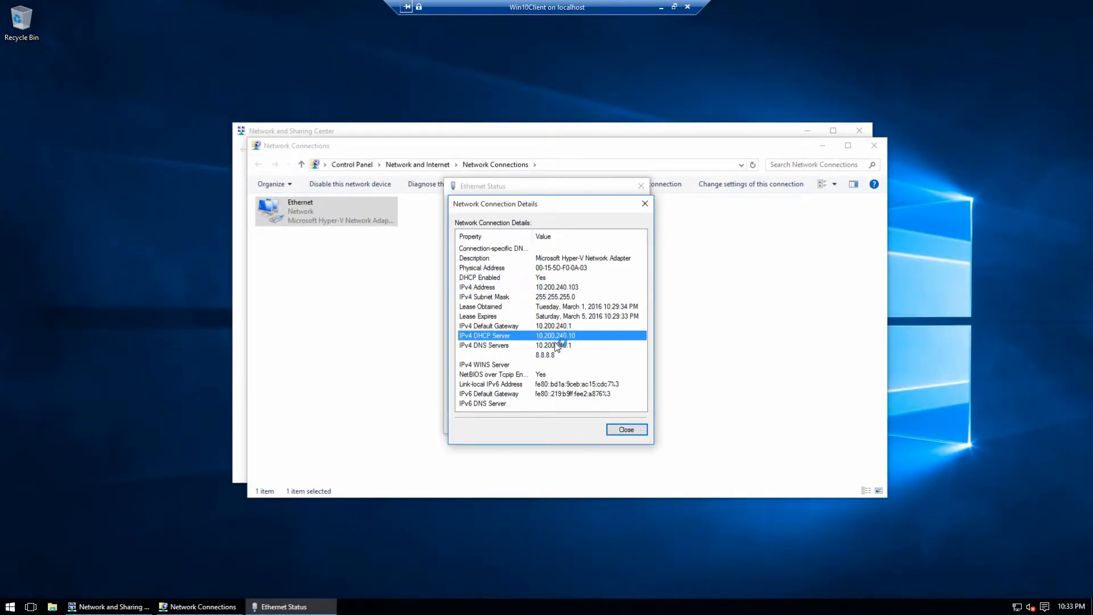
click(548, 288)
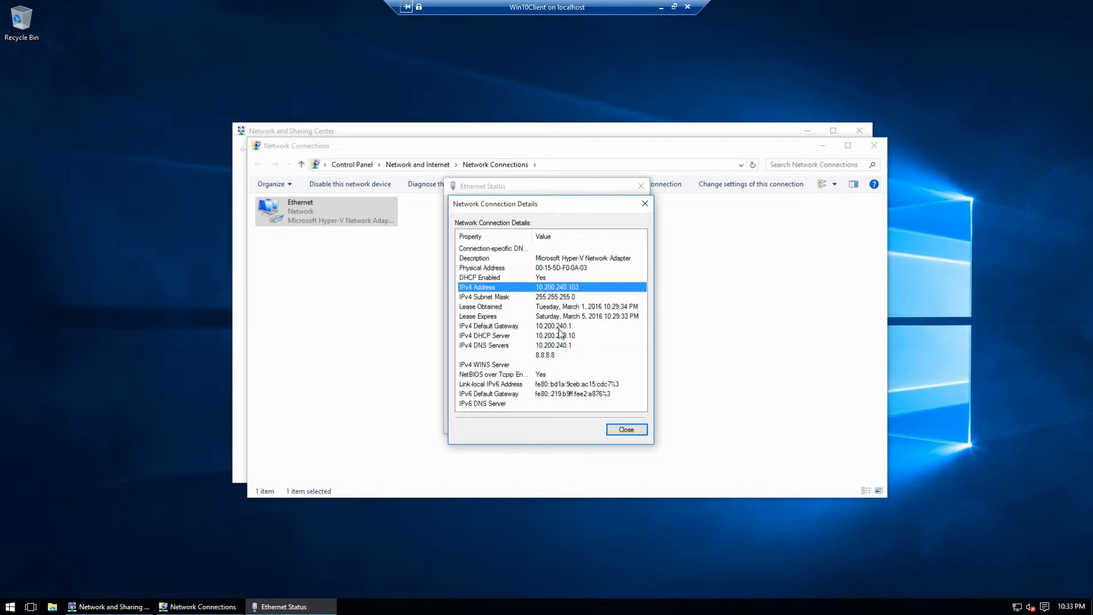
click(561, 327)
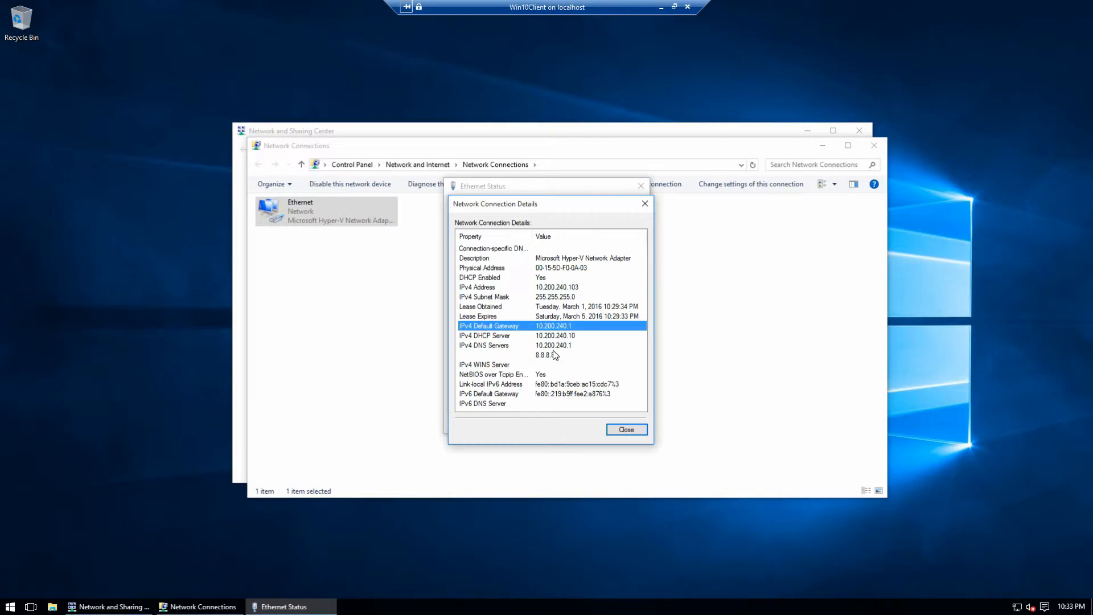
click(553, 351)
click(554, 339)
click(554, 345)
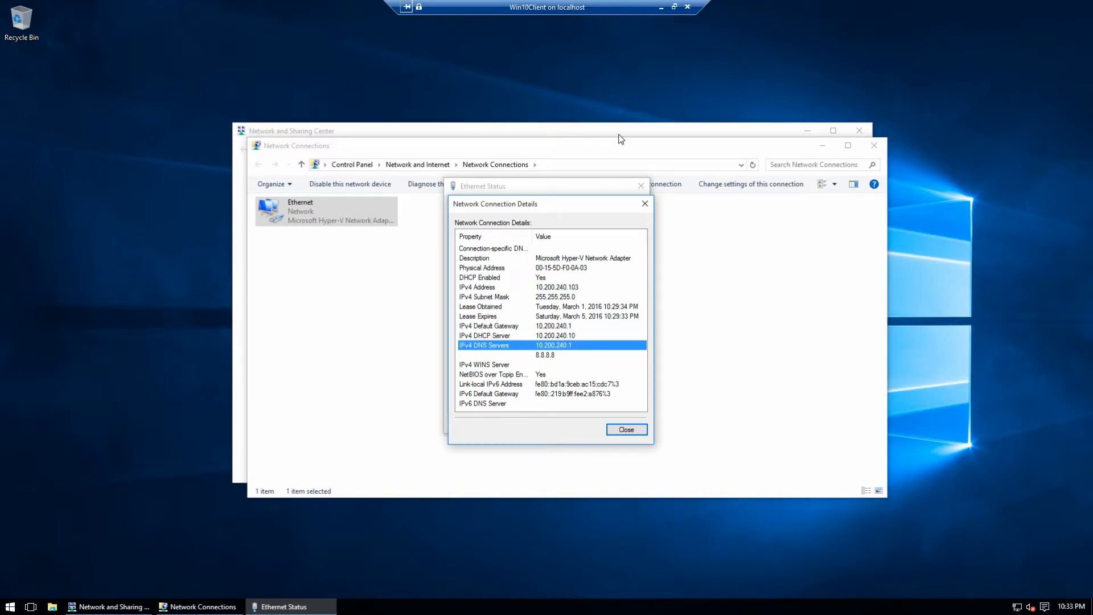
click(662, 10)
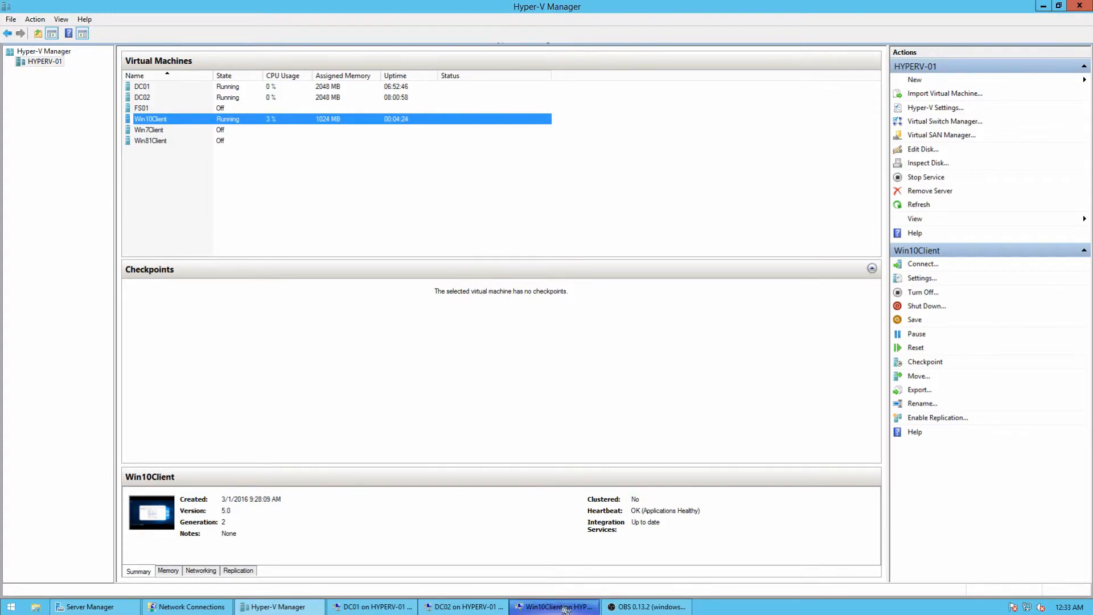
Step: In the DHCP console, review the six leases, including BAD_ADDRESS 10.200.240.100 and DESKTOP-D3ROOTR at 10.200.240.103
click(373, 607)
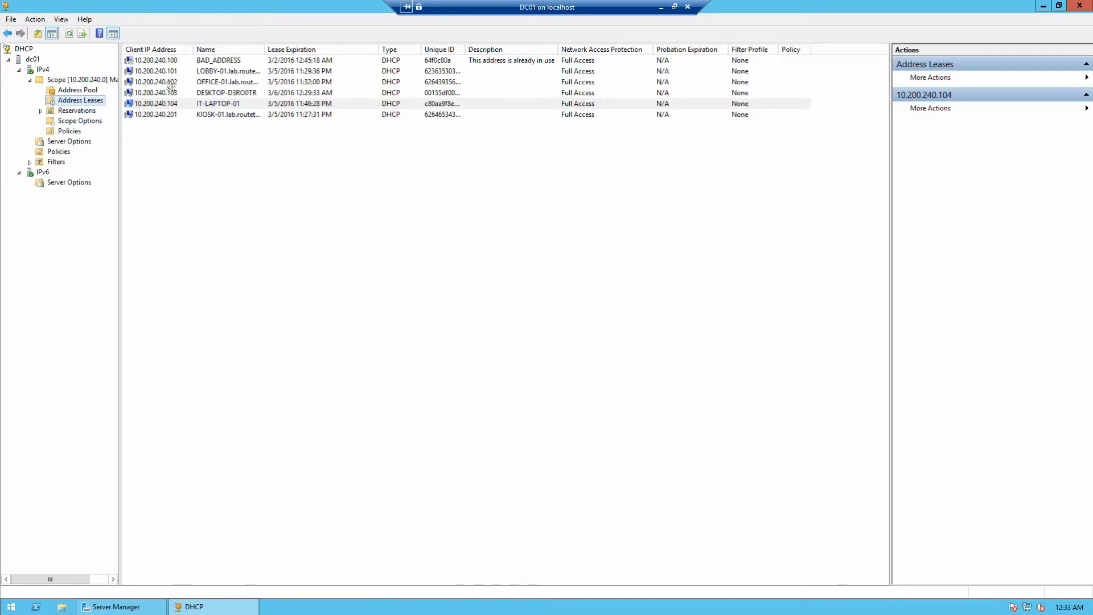
click(157, 63)
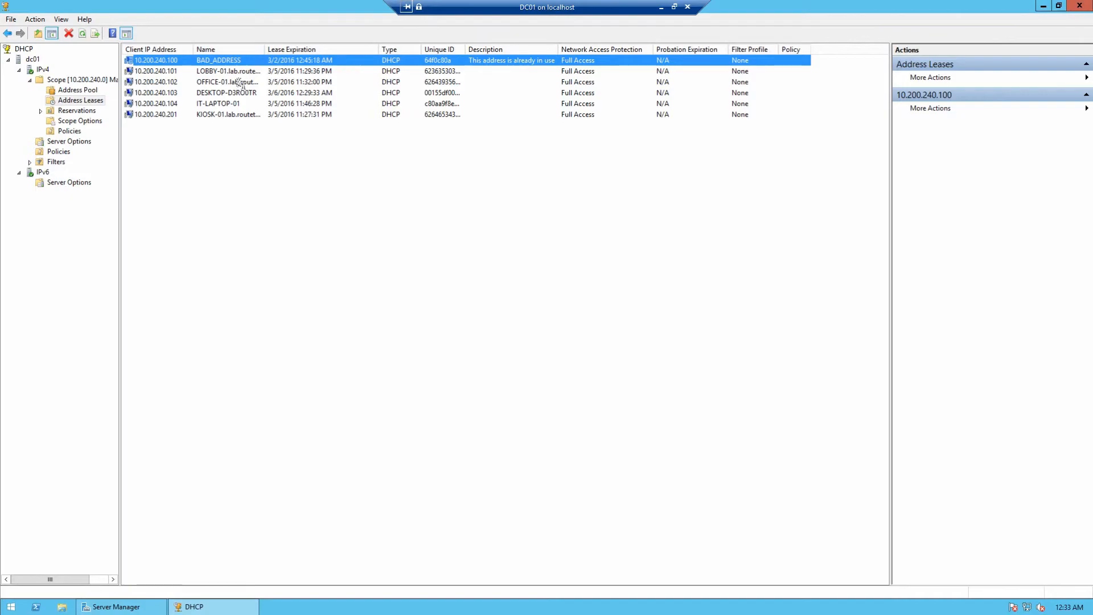
click(209, 94)
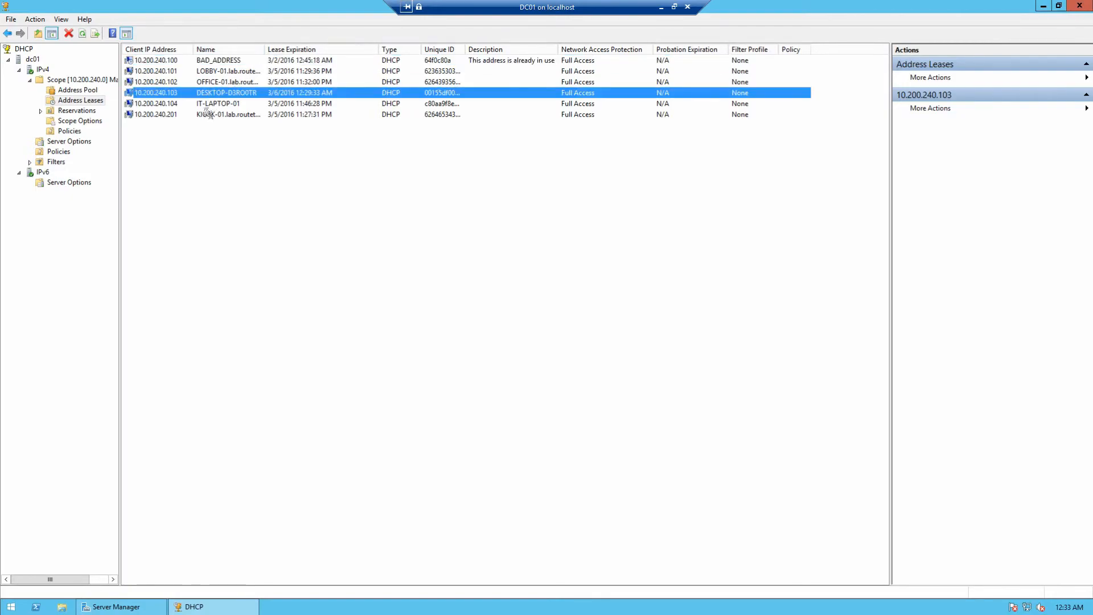
click(206, 105)
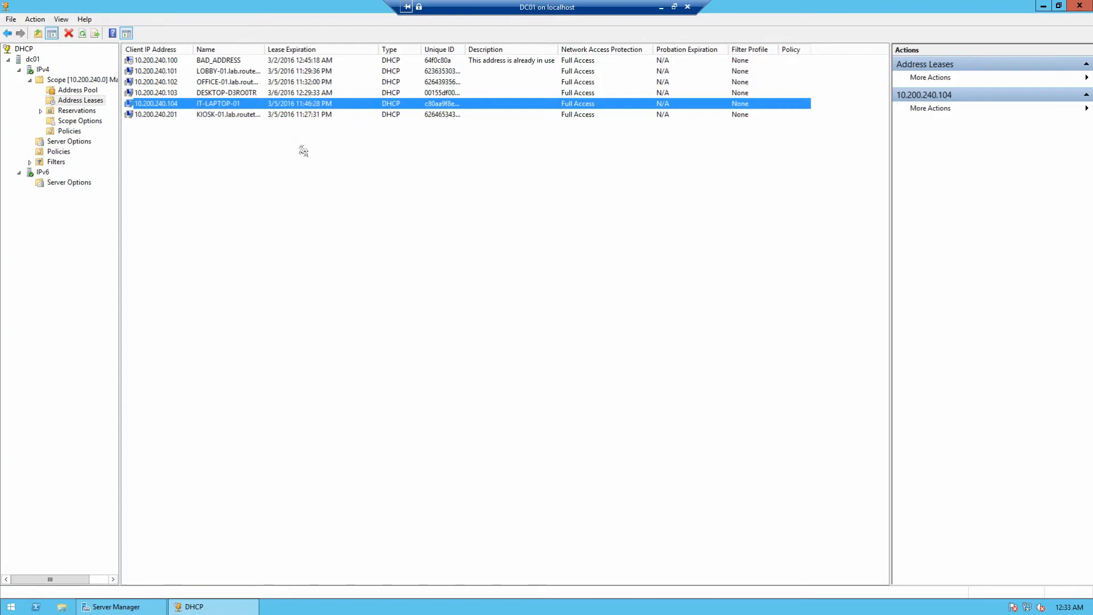
click(199, 94)
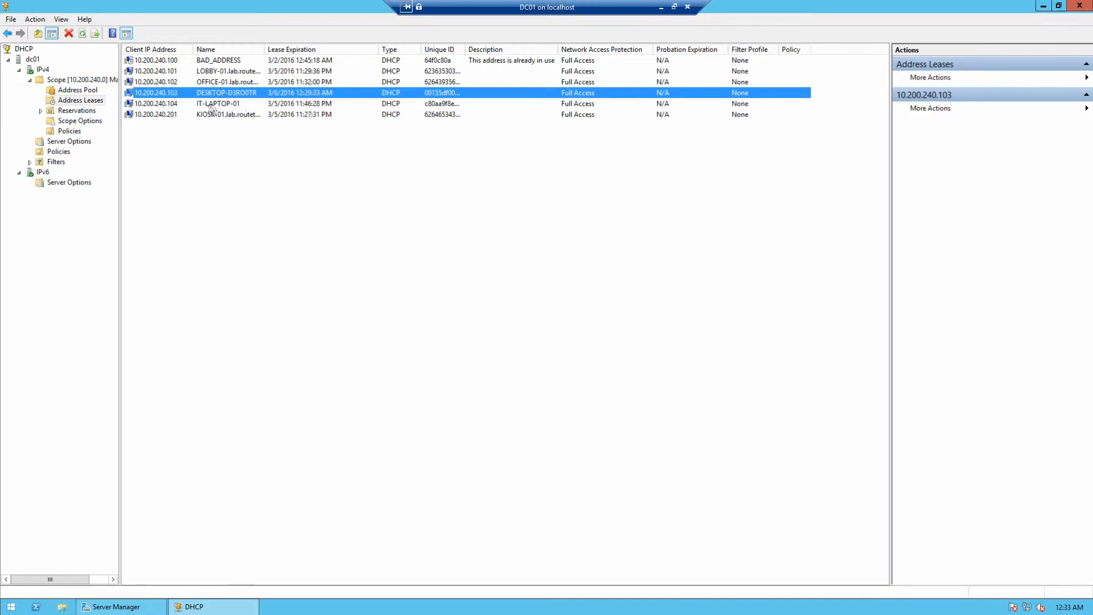
right_click(215, 96)
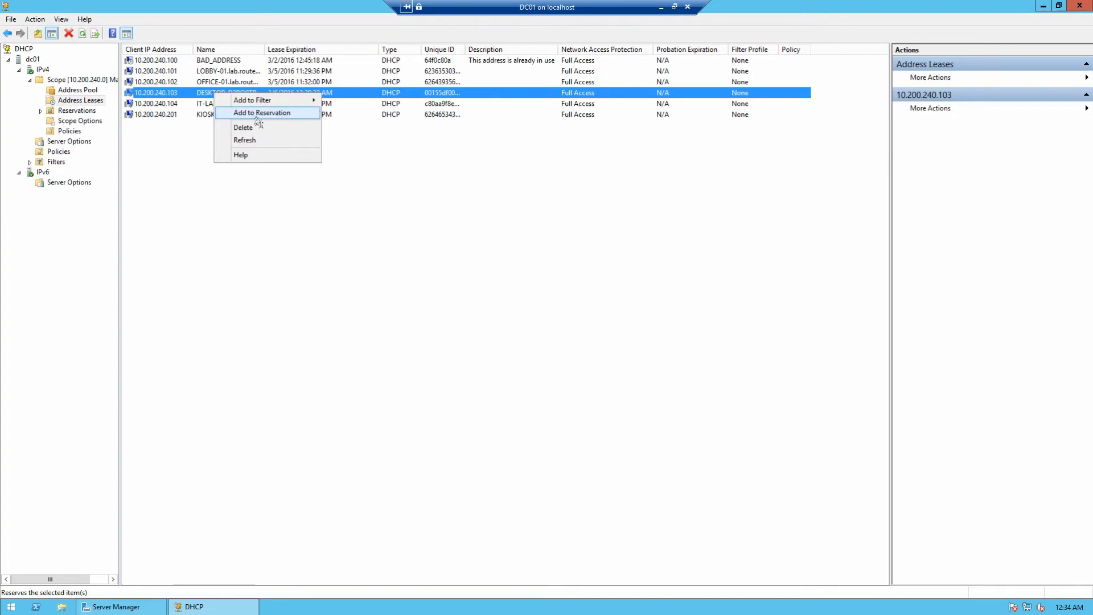
Step: Check Main Scope's 10.200.240.1–254 range, the 10.200.240.1–99 exclusion, and router/DNS options 10.200.240.1 and 8.8.8.8
click(50, 90)
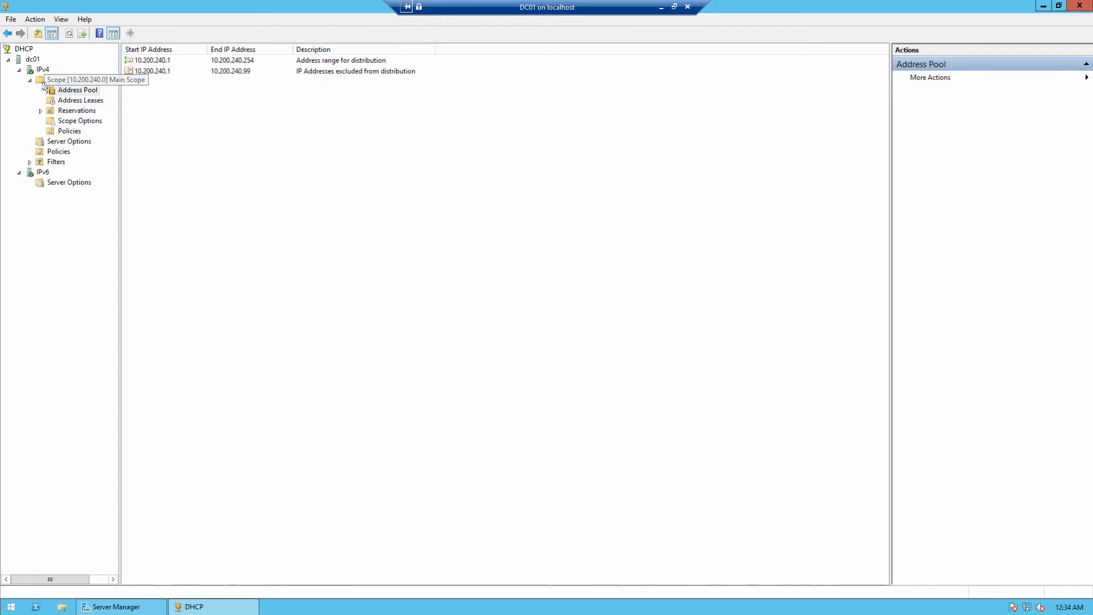
click(44, 80)
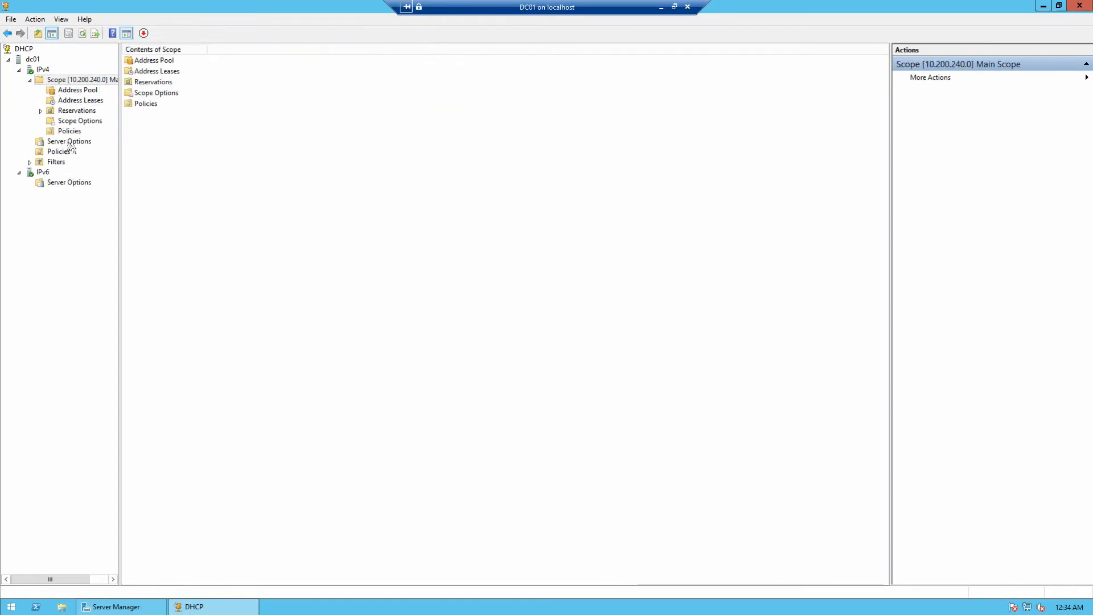
click(66, 92)
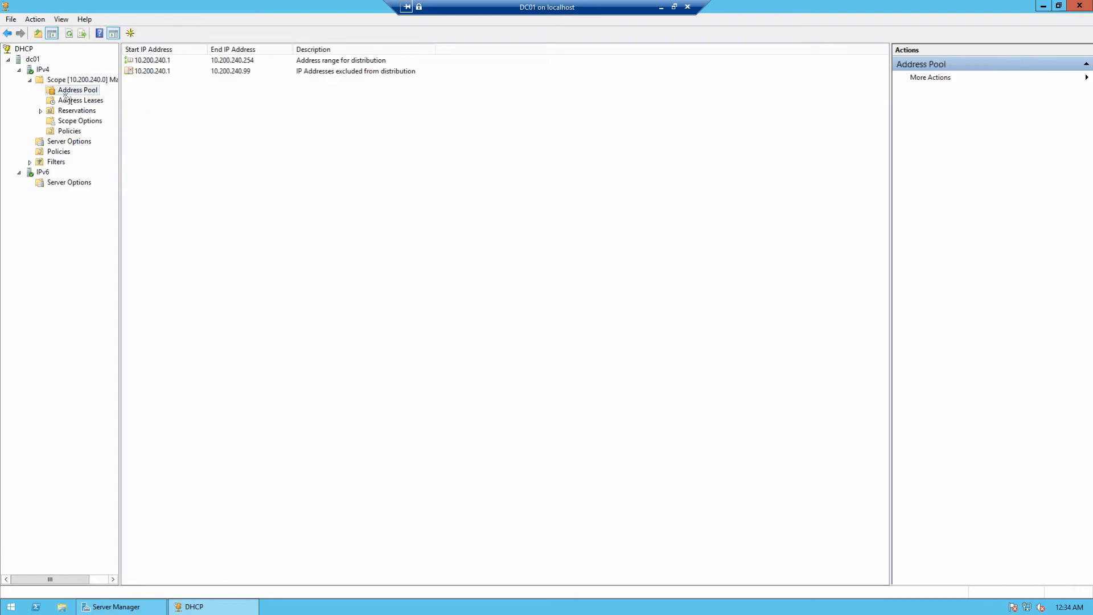
click(167, 63)
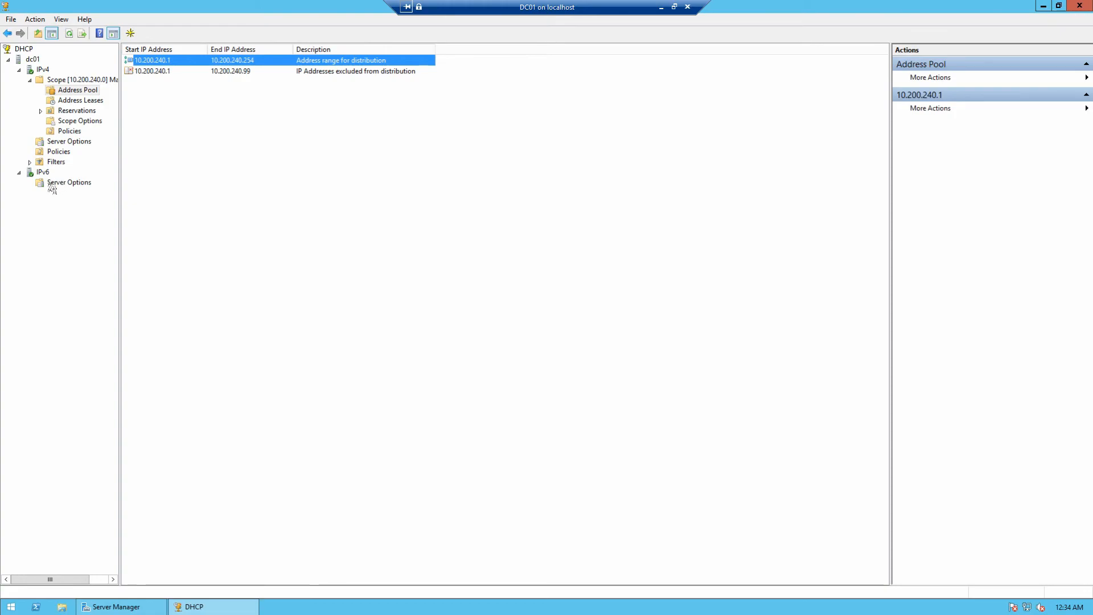
click(68, 123)
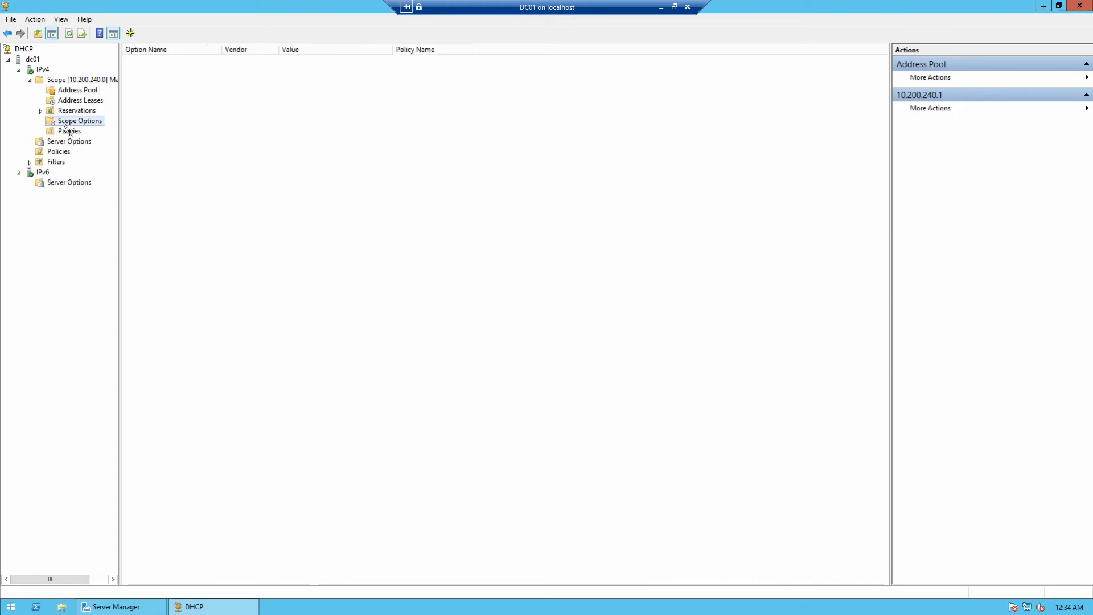
click(78, 92)
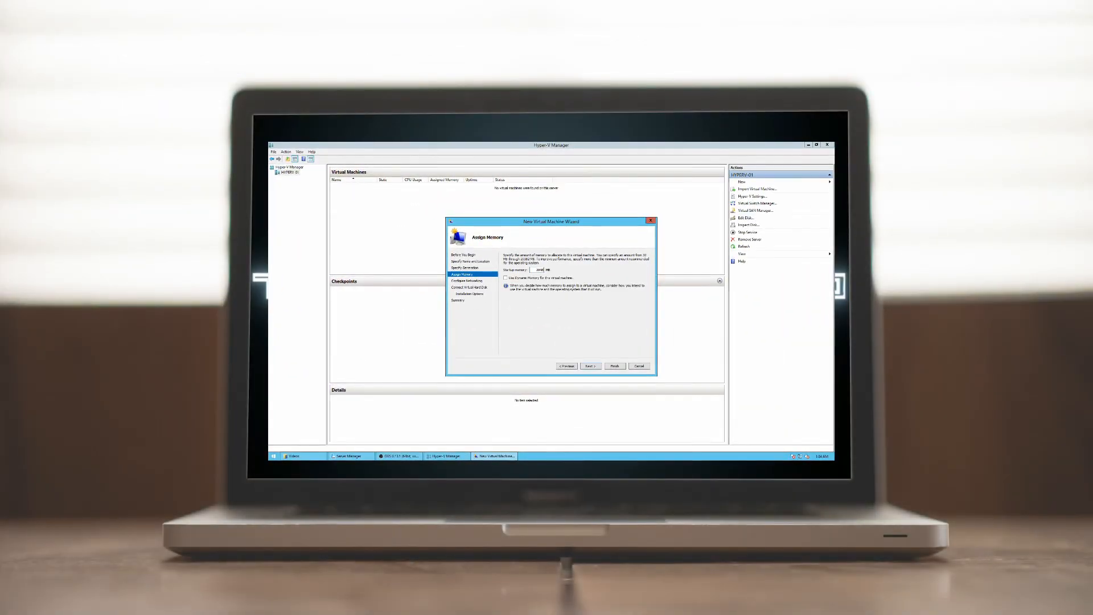
Step: Enable Use Dynamic Memory on the wizard's Assign Memory page
click(506, 278)
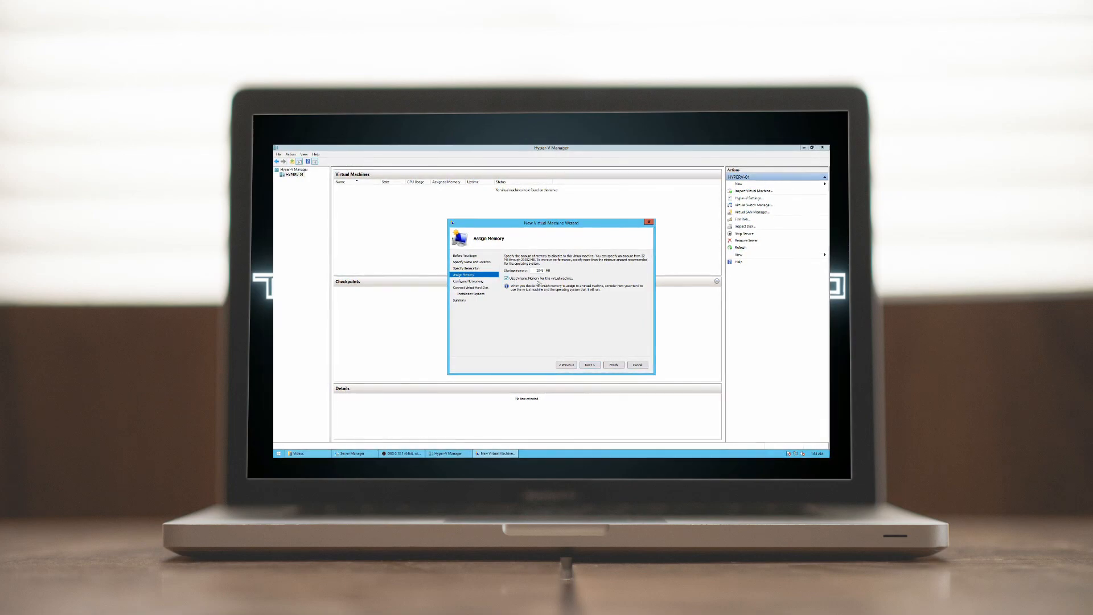